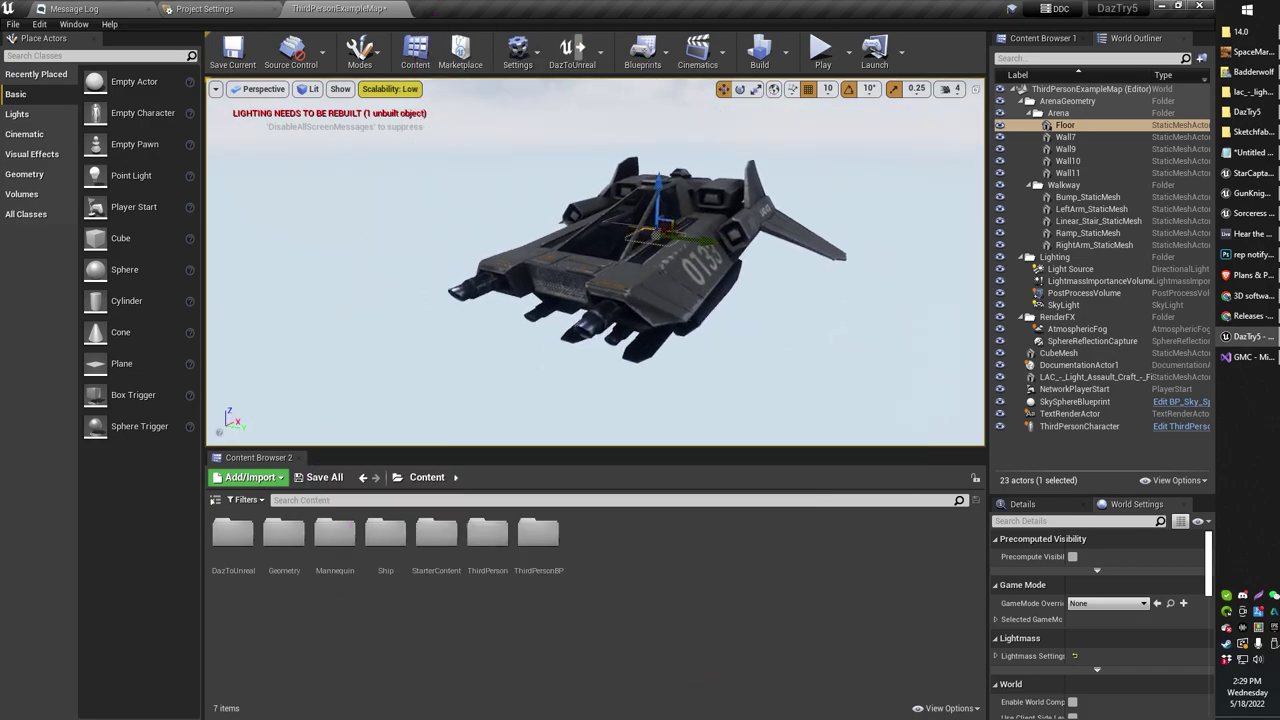
- Look through the Edit menu's options, then bring up the Window menu
{"action": "left_click", "coordinate": [39, 24]}
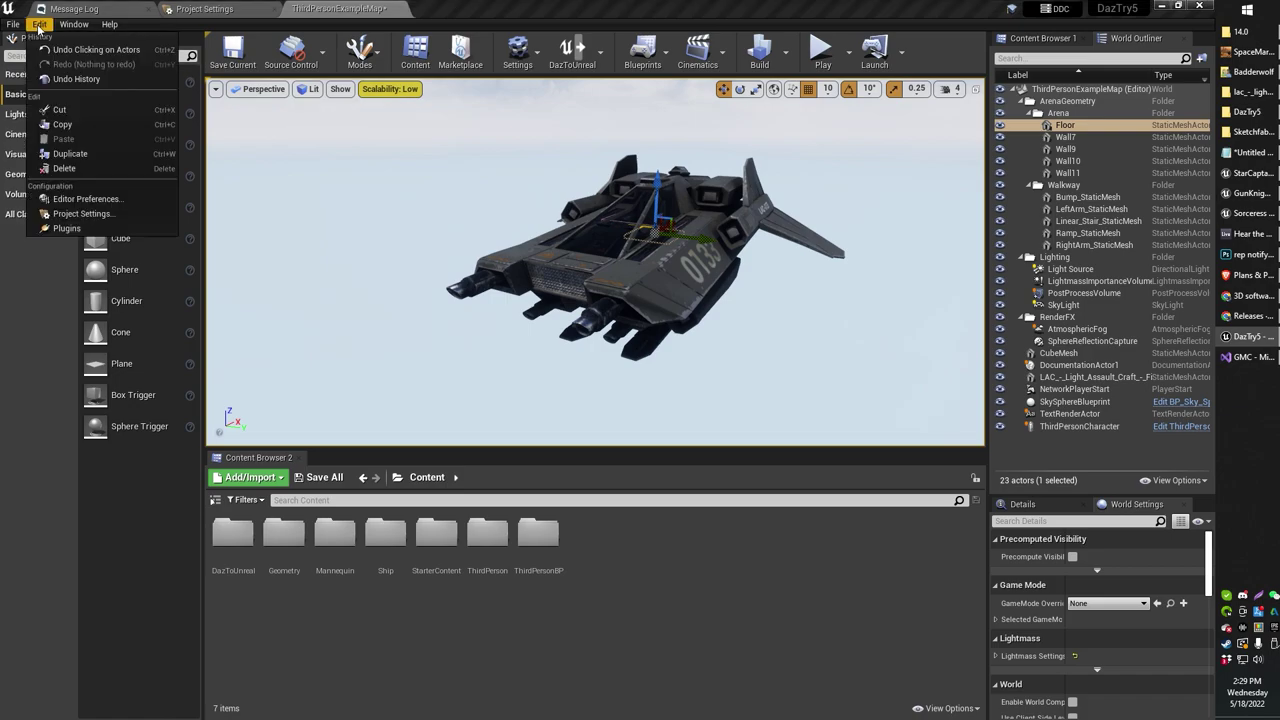
{"action": "mouse_move", "coordinate": [82, 24]}
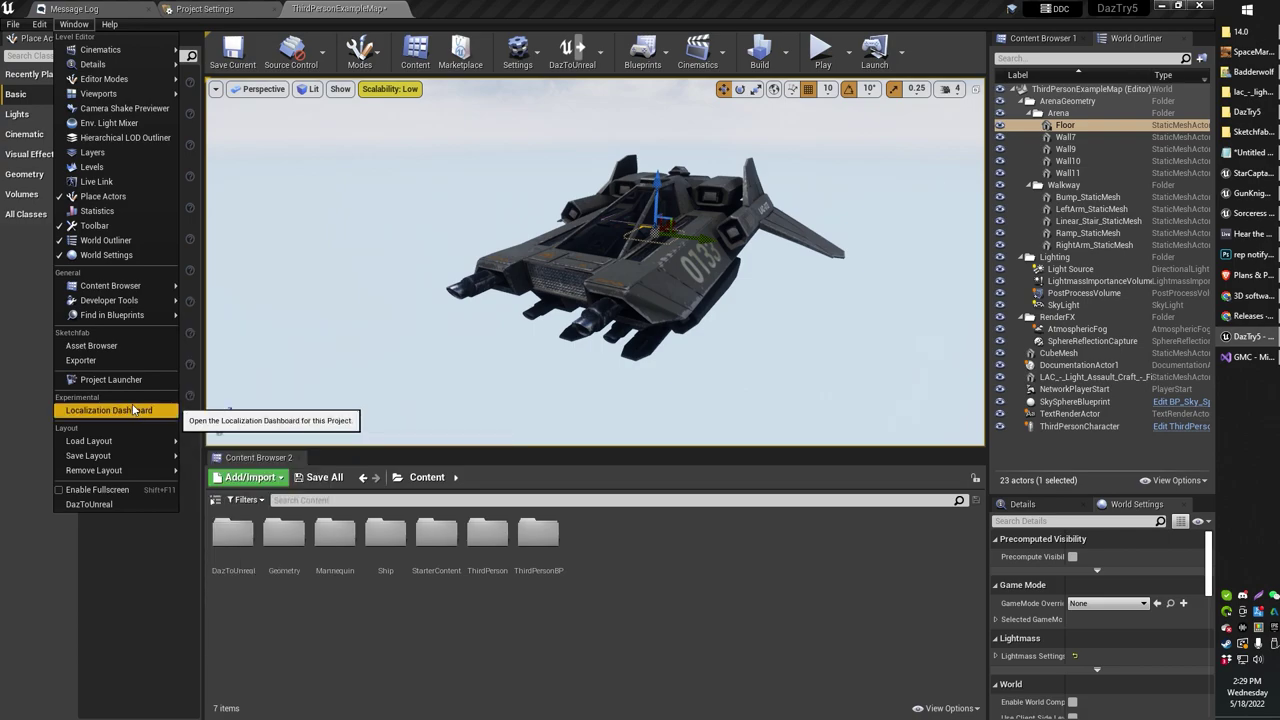
- Open the Sketchfab Asset Browser, reposition it, and check the category list without changing it
{"action": "left_click", "coordinate": [138, 346]}
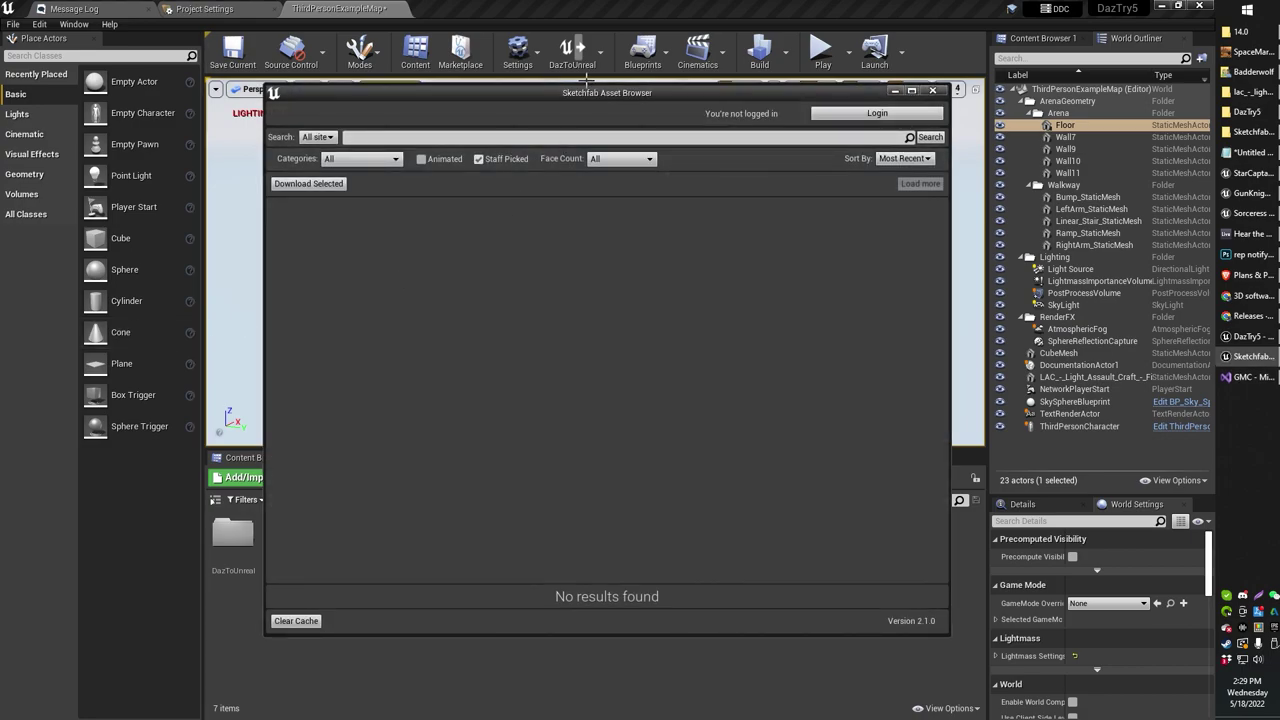
{"action": "mouse_move", "coordinate": [573, 93]}
{"action": "left_mouse_down"}
{"action": "mouse_move", "coordinate": [740, 93]}
{"action": "mouse_move", "coordinate": [767, 60]}
{"action": "left_mouse_up"}
{"action": "left_click", "coordinate": [554, 127]}
{"action": "left_click", "coordinate": [554, 127]}
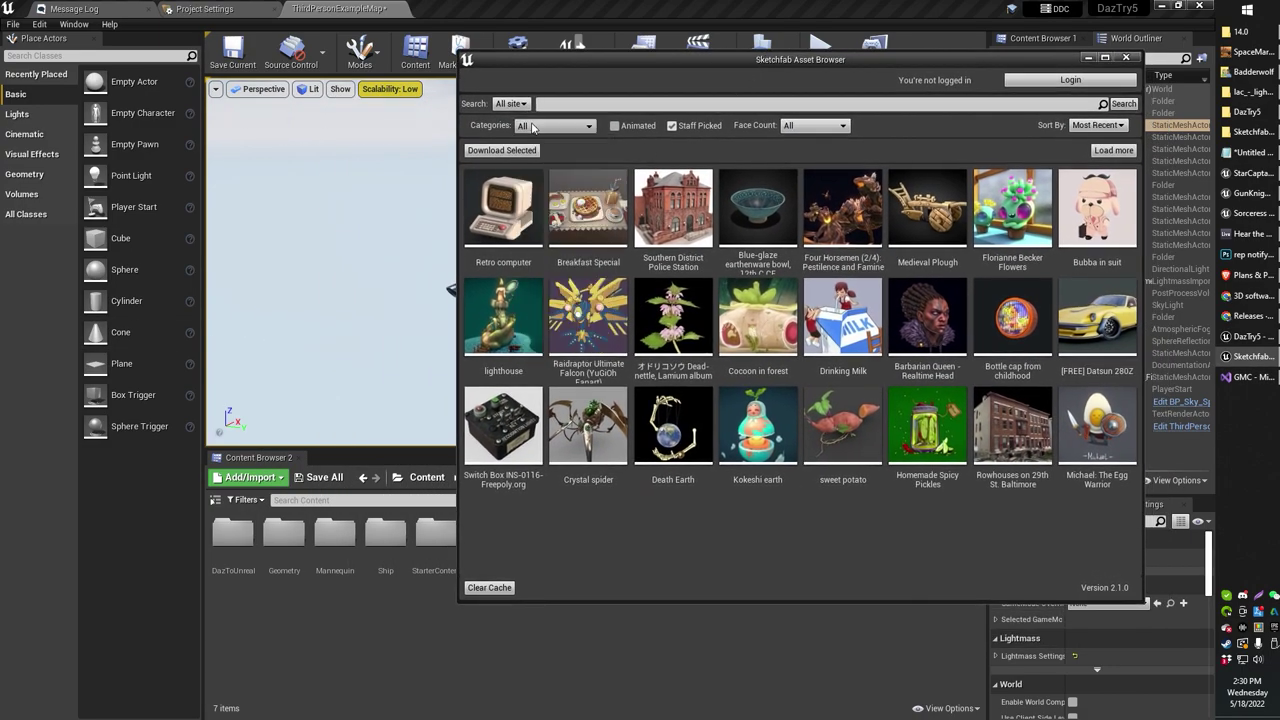
- Search Sketchfab for 'x wing', include non-staff-picked models, and select the first X-wing
{"action": "left_click", "coordinate": [796, 105]}
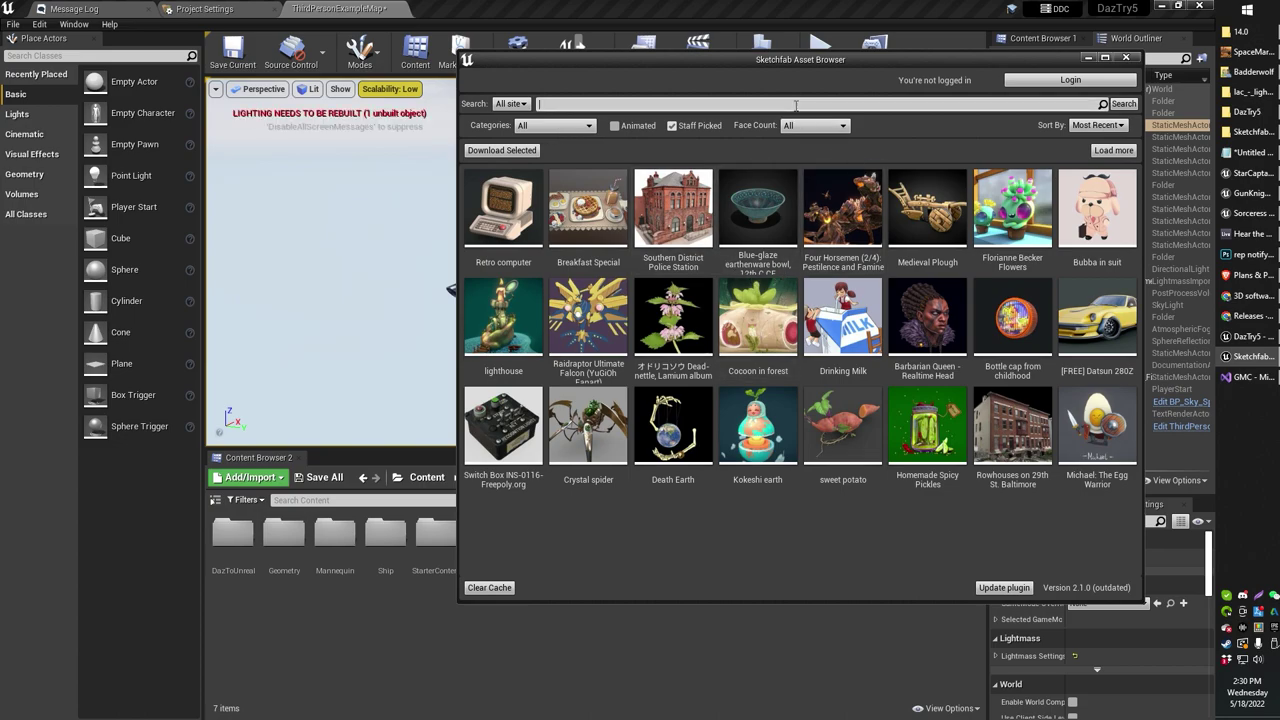
{"action": "key", "text": "Return"}
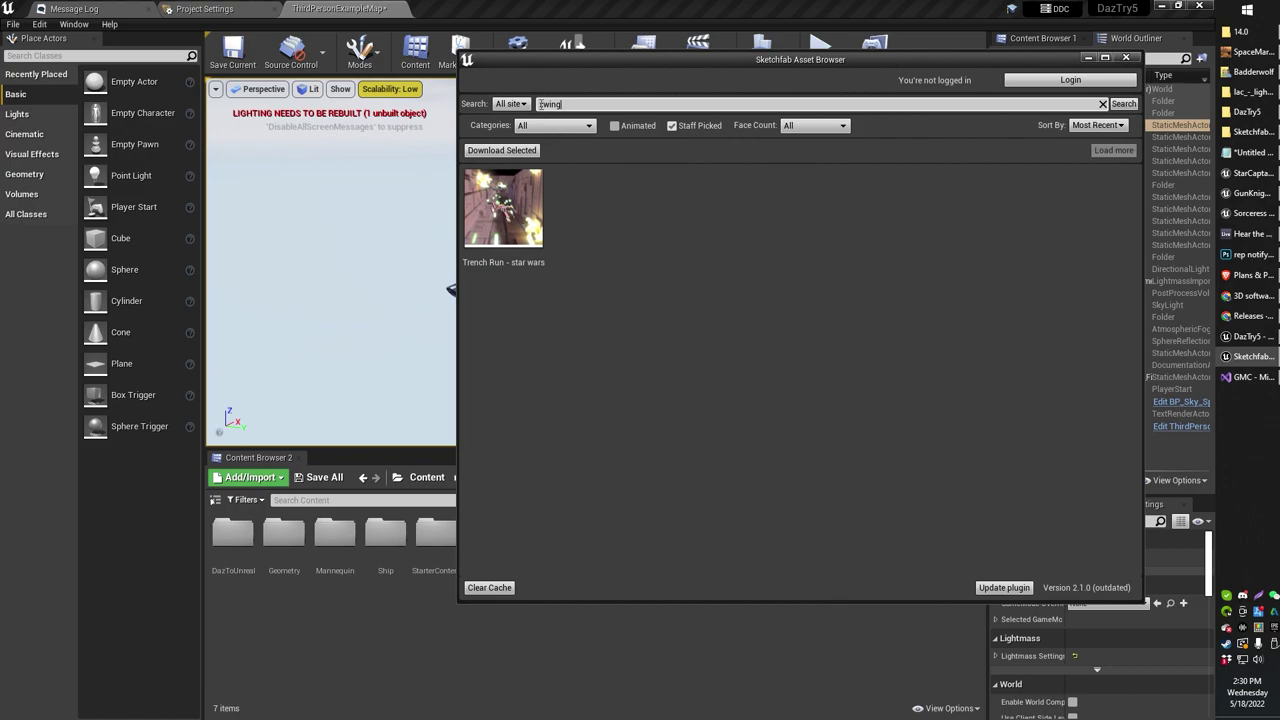
{"action": "key", "text": "Return"}
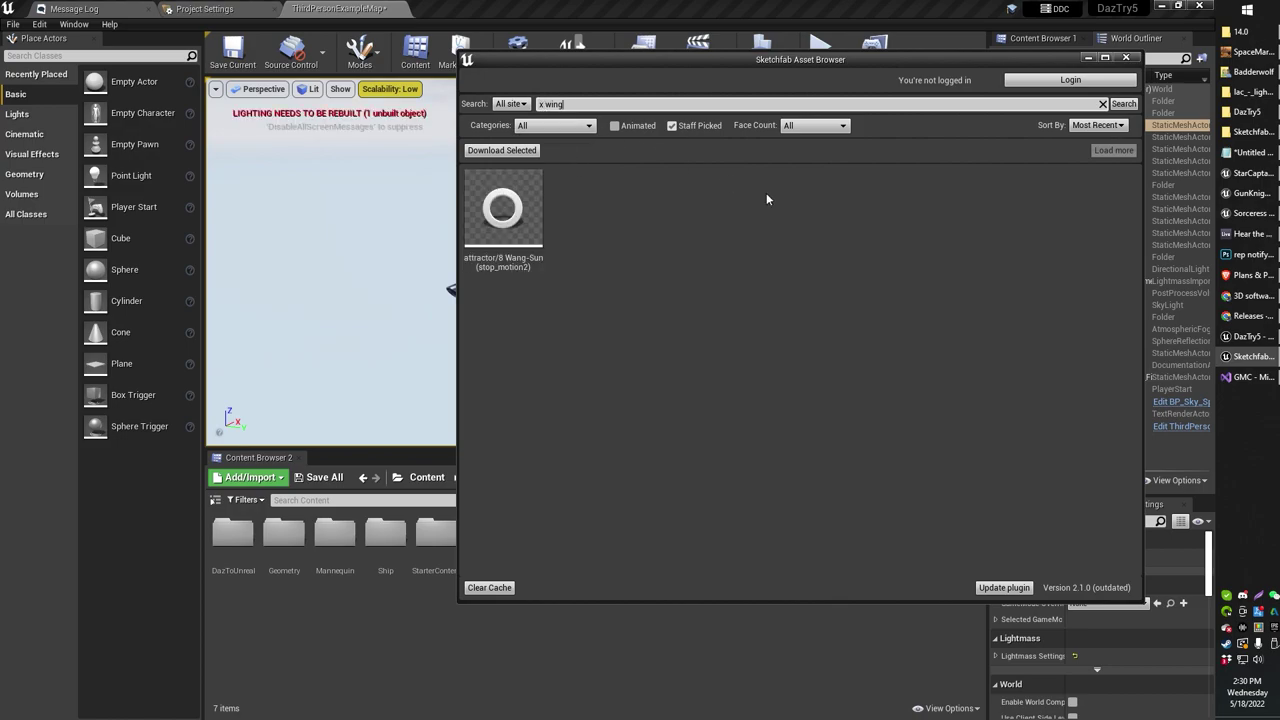
{"action": "left_click", "coordinate": [676, 129]}
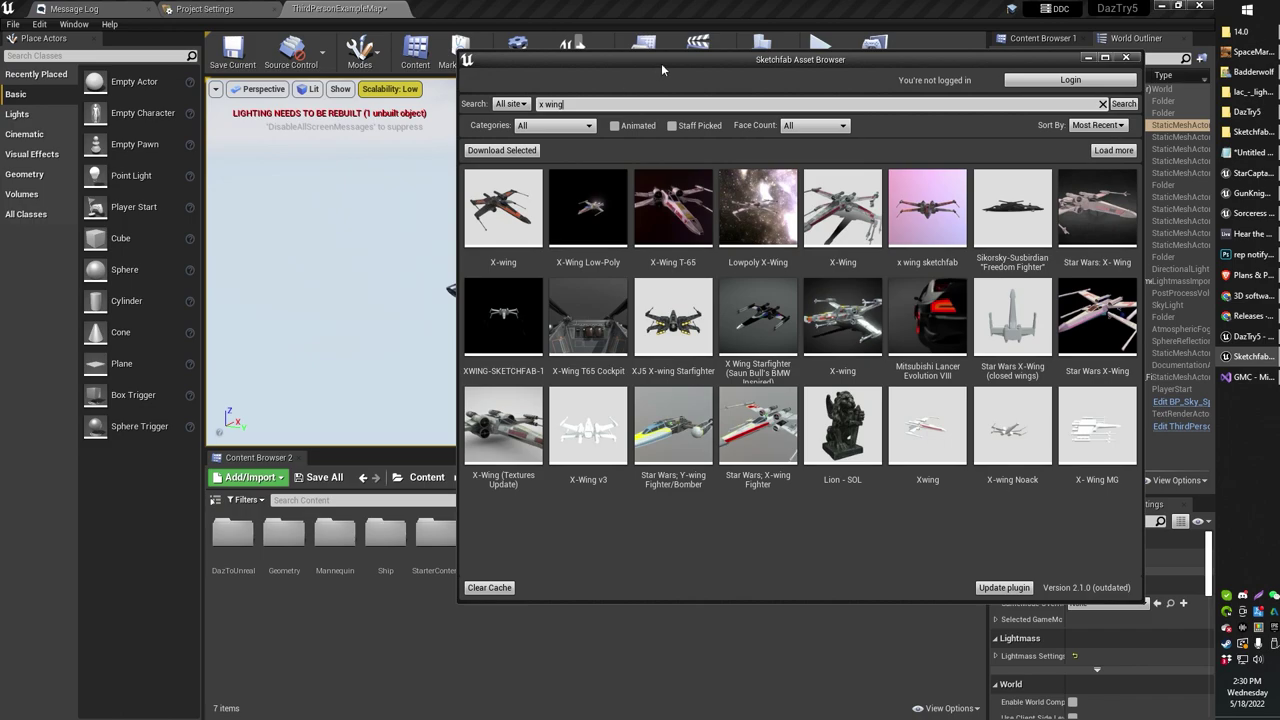
{"action": "left_click_drag", "start_coordinate": [661, 63], "coordinate": [782, 79]}
{"action": "left_click", "coordinate": [633, 216]}
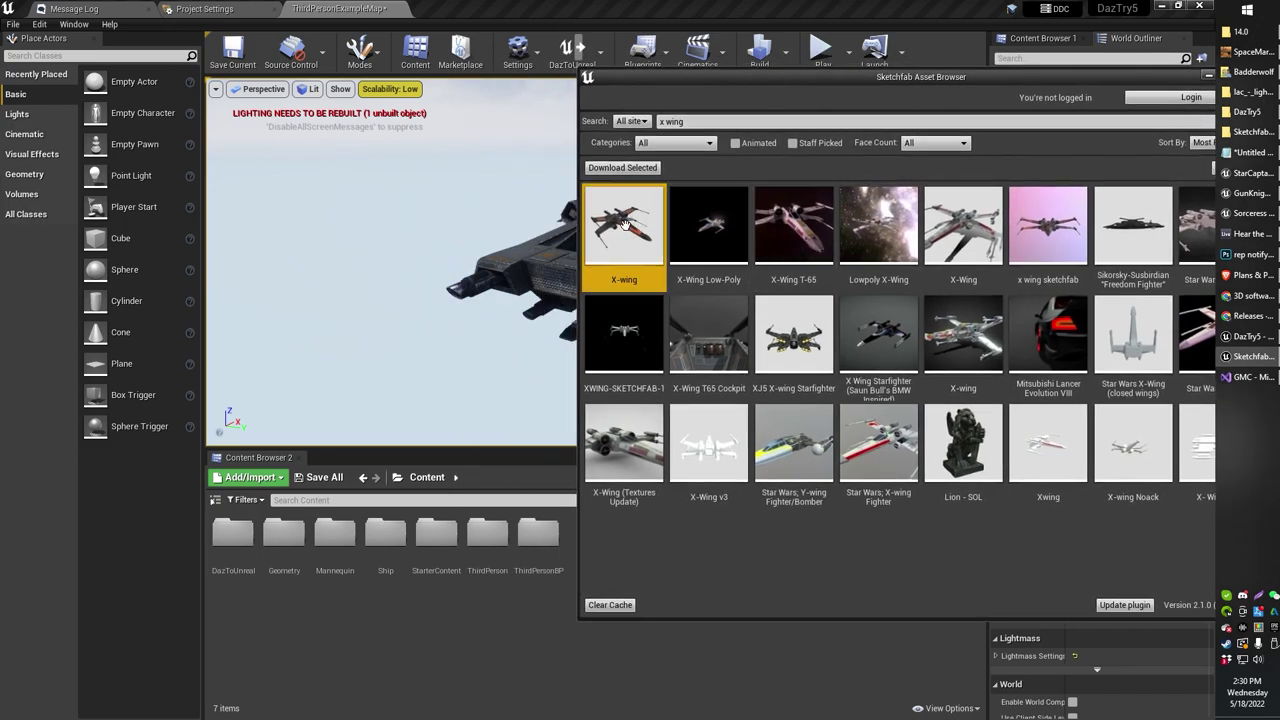
- Attempt the X-wing download, dismiss the login-required notice, then log in and accept authorization
{"action": "left_click", "coordinate": [622, 168]}
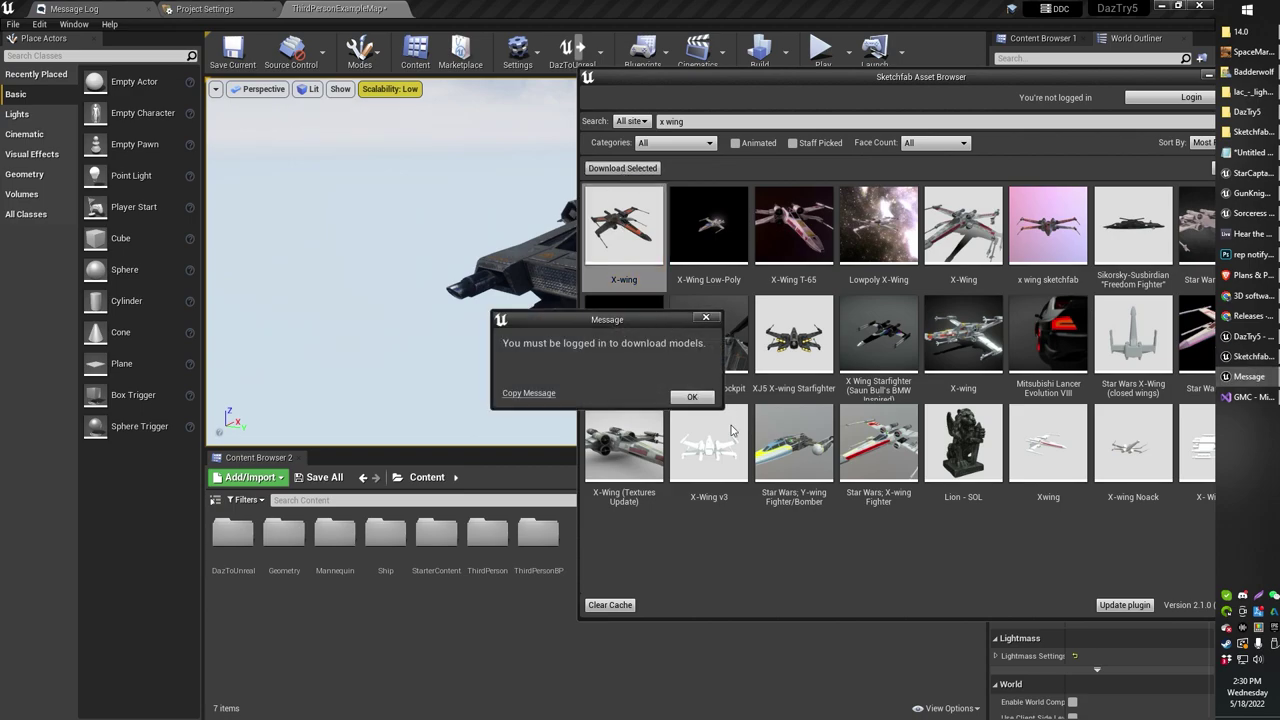
{"action": "left_click", "coordinate": [691, 398]}
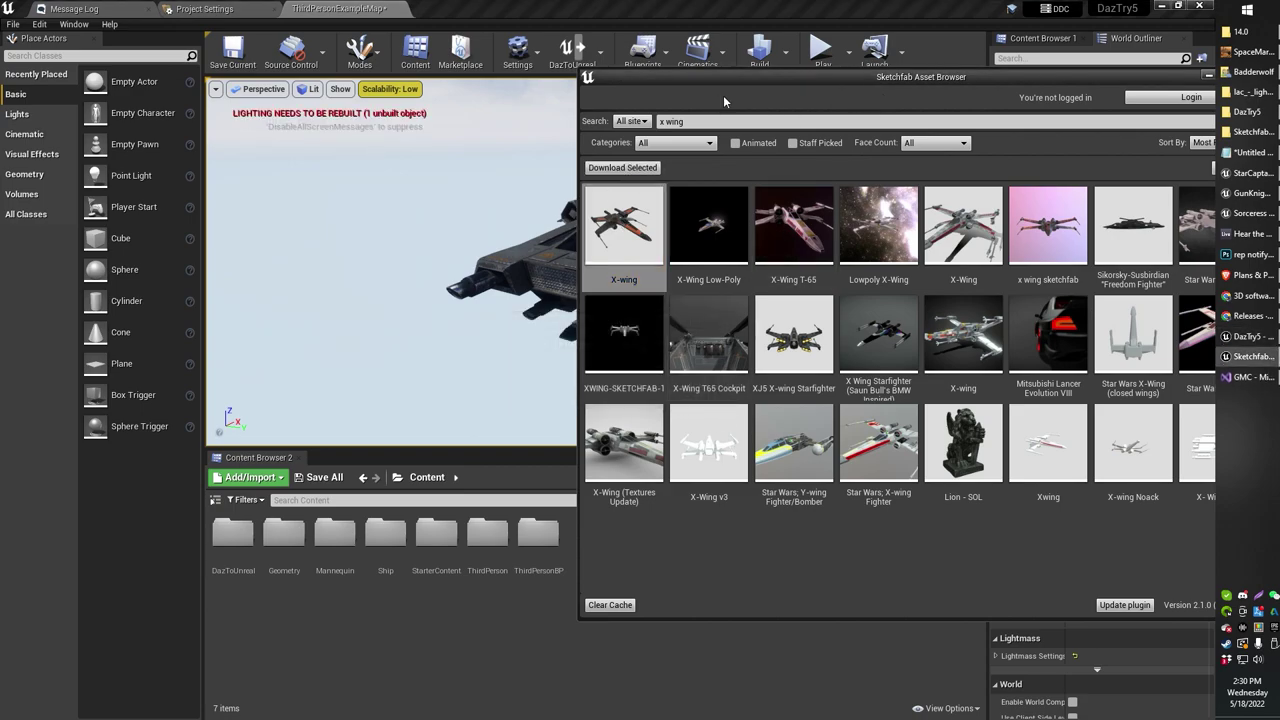
{"action": "left_click_drag", "start_coordinate": [846, 84], "coordinate": [656, 90]}
{"action": "left_click", "coordinate": [1002, 104]}
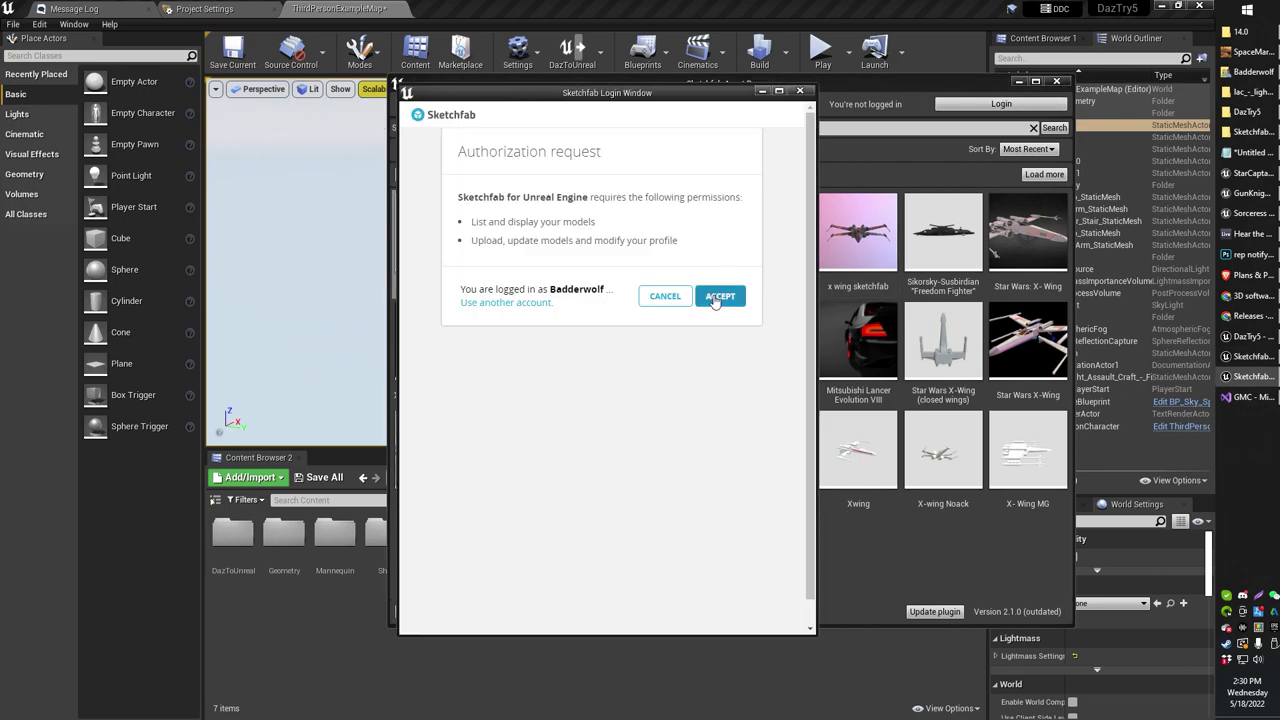
{"action": "left_click", "coordinate": [717, 297]}
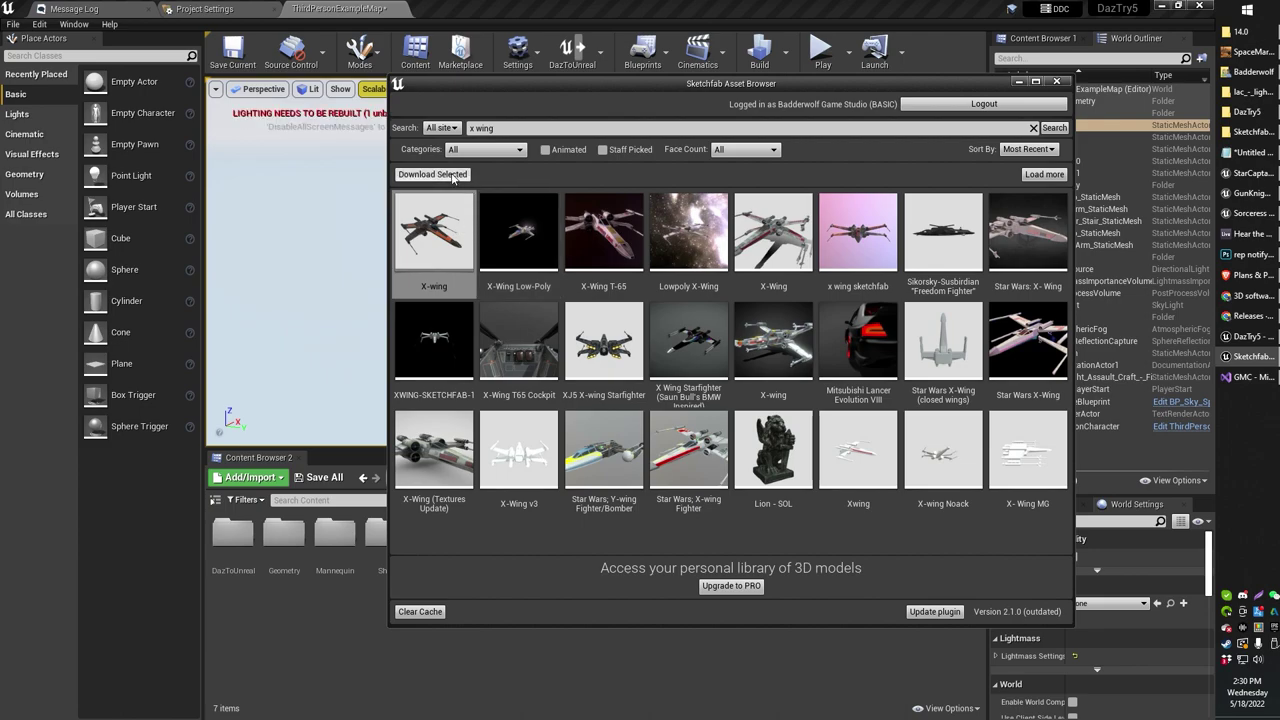
- Reposition the Asset Browser window while the X-wing download progresses
{"action": "left_click_drag", "start_coordinate": [528, 94], "coordinate": [707, 96]}
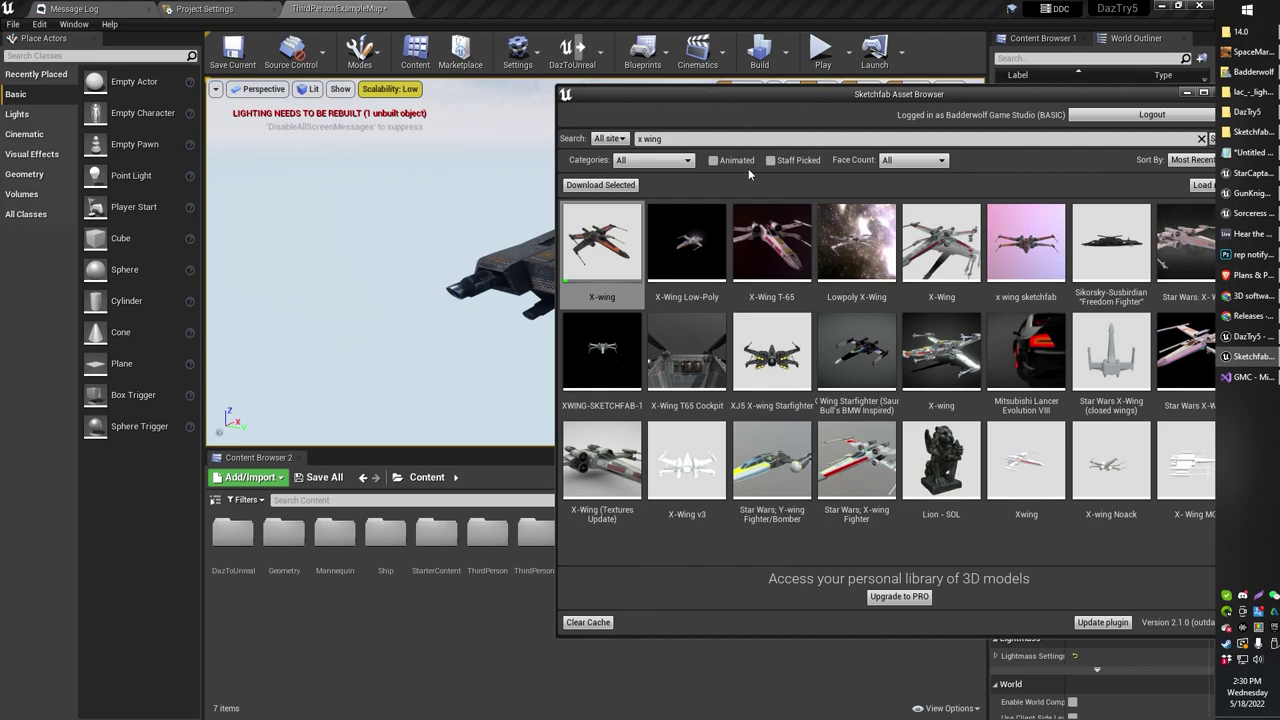
{"action": "left_click", "coordinate": [471, 565]}
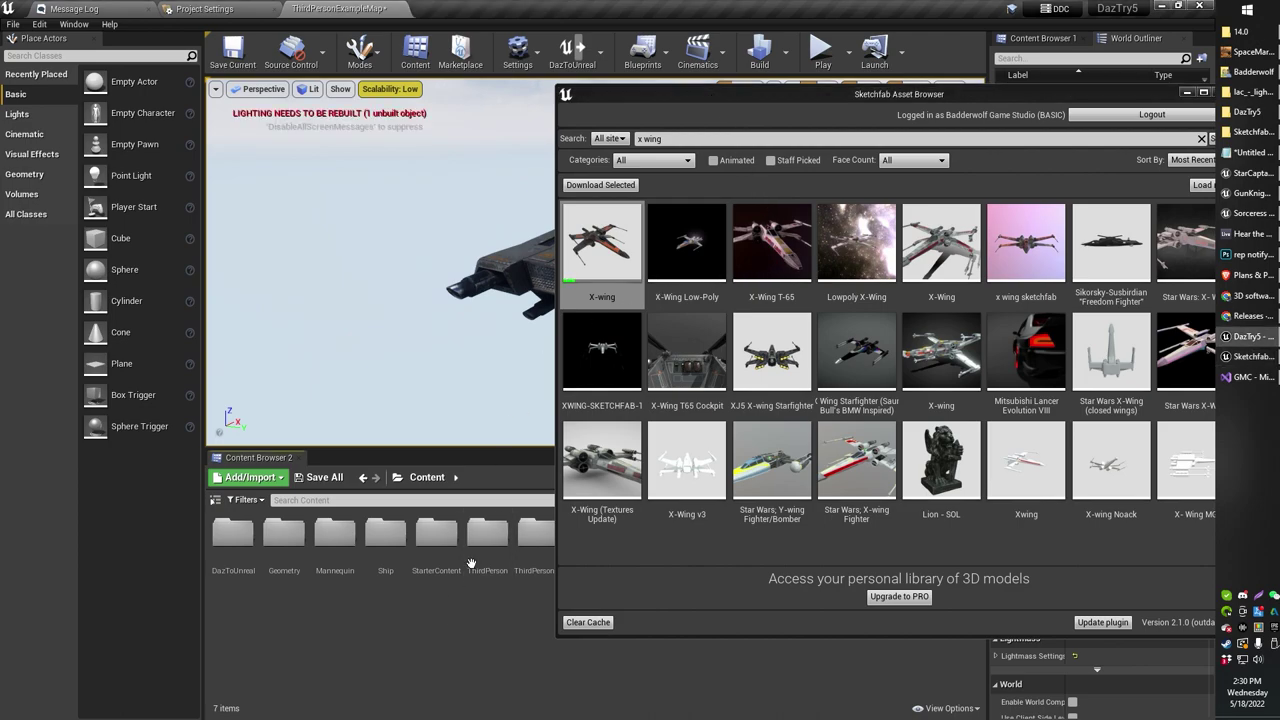
{"action": "left_click_drag", "start_coordinate": [942, 93], "coordinate": [747, 84]}
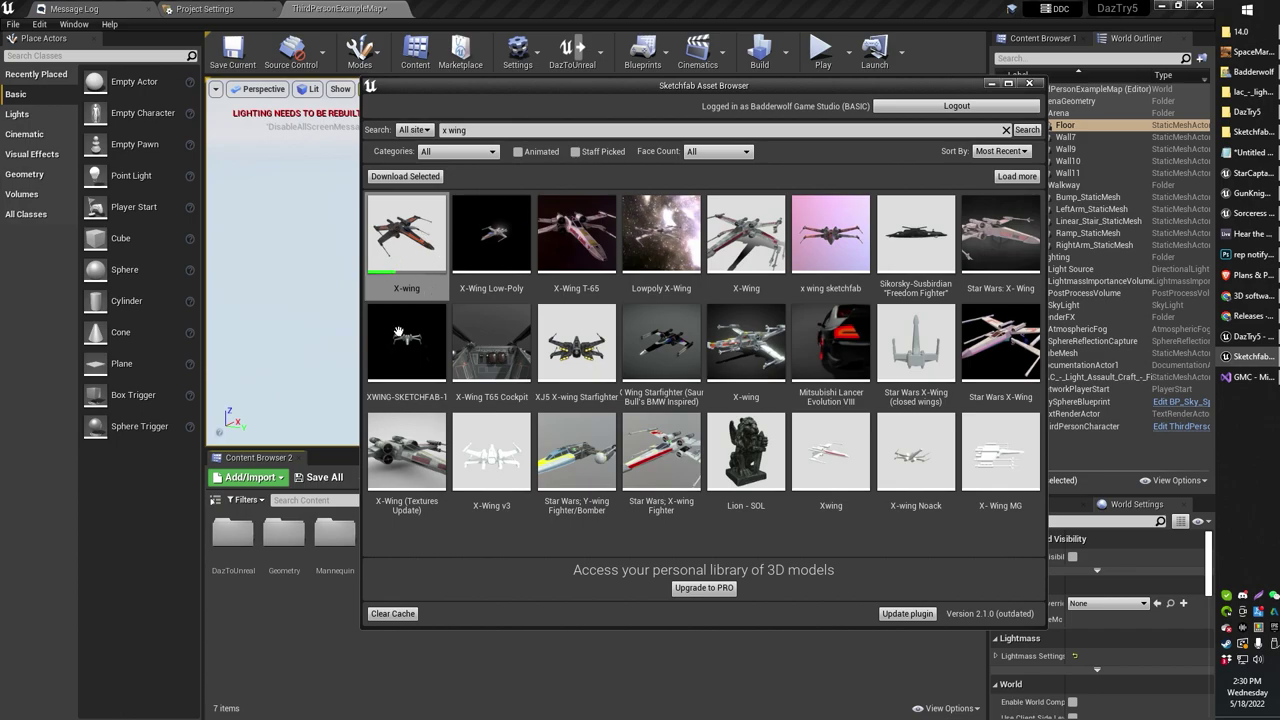
- Close the Asset Browser and orbit the viewport to view the spaceship from above
{"action": "left_click", "coordinate": [1029, 84]}
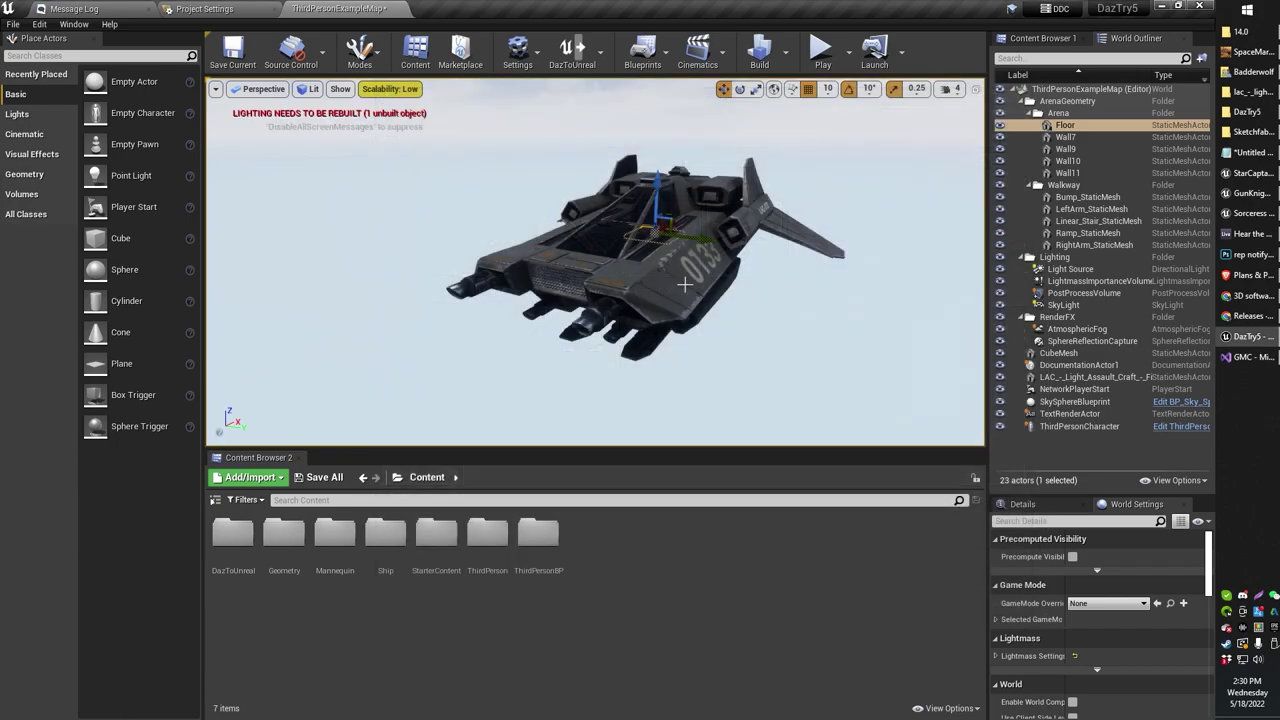
{"action": "left_click_drag", "start_coordinate": [850, 250], "coordinate": [712, 266]}
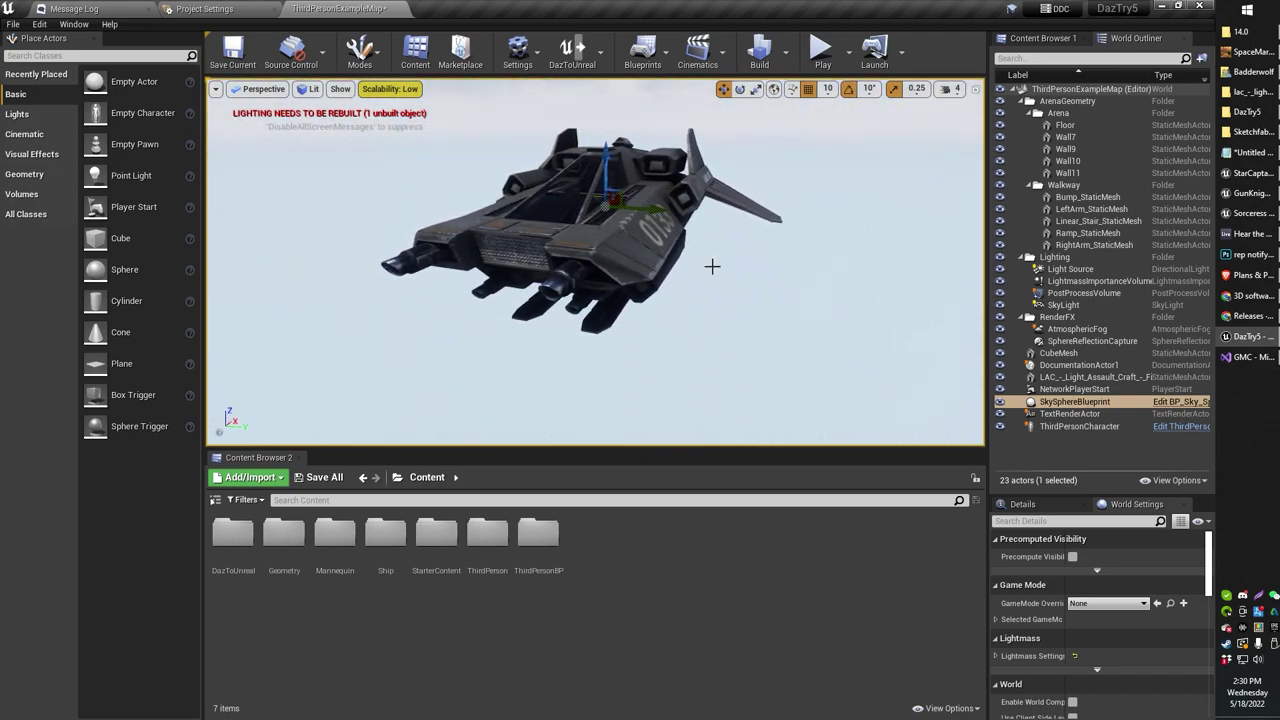
{"action": "right_click_drag", "start_coordinate": [753, 288], "coordinate": [838, 174]}
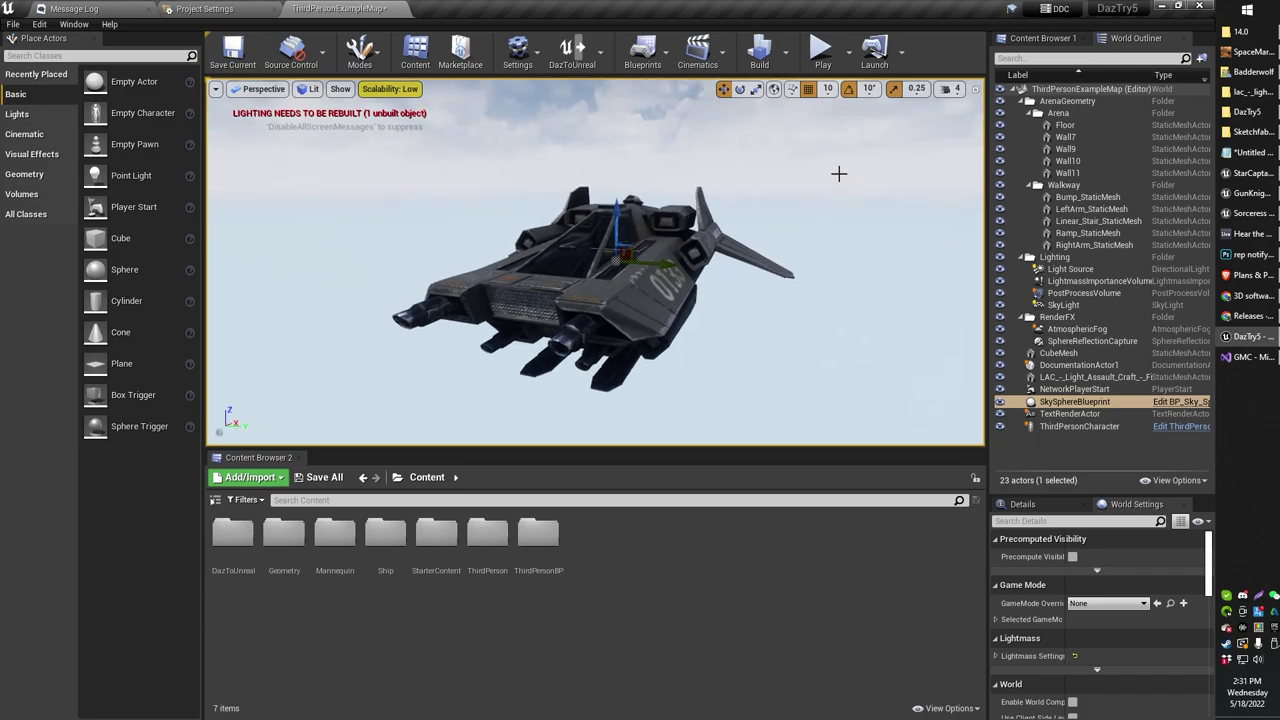
{"action": "mouse_move", "coordinate": [838, 174]}
{"action": "left_mouse_down"}
{"action": "mouse_move", "coordinate": [838, 225]}
{"action": "mouse_move", "coordinate": [838, 185]}
{"action": "mouse_move", "coordinate": [880, 185]}
{"action": "mouse_move", "coordinate": [839, 172]}
{"action": "left_mouse_up"}
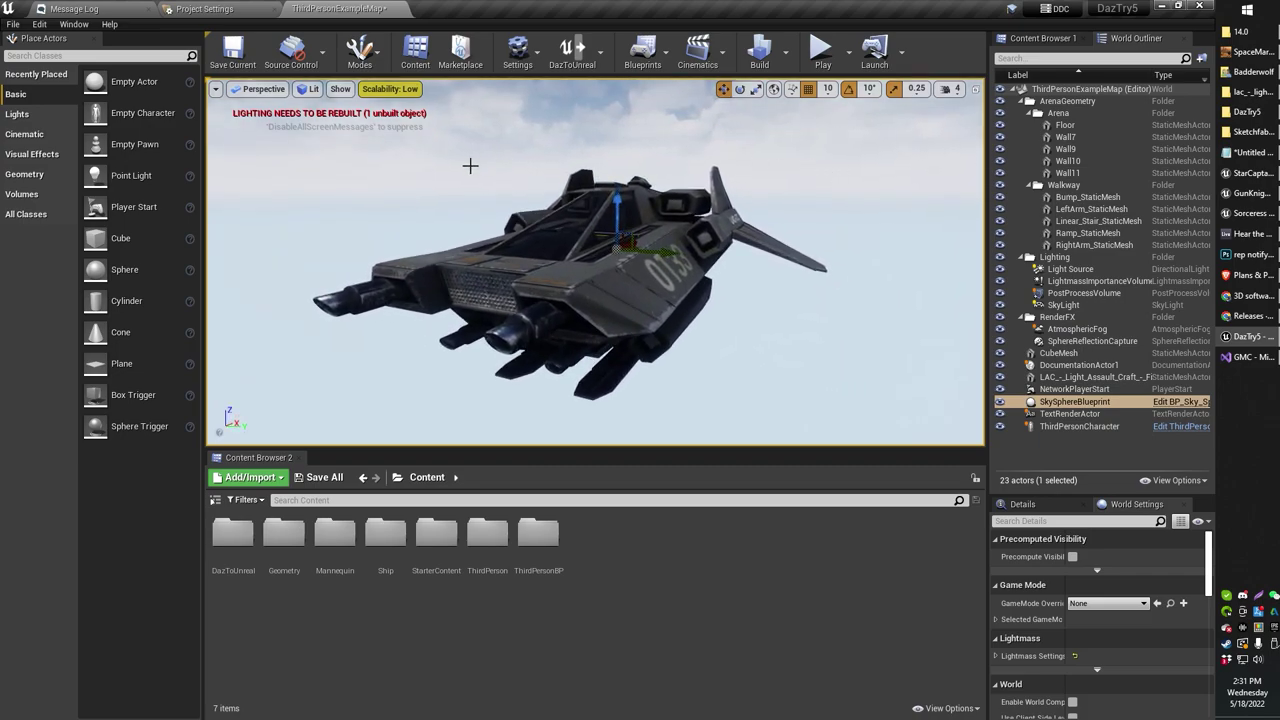
- In Chrome, review the unreal-plugin README install notes, then scroll the Releases page to its Assets
{"action": "left_click", "coordinate": [1246, 316]}
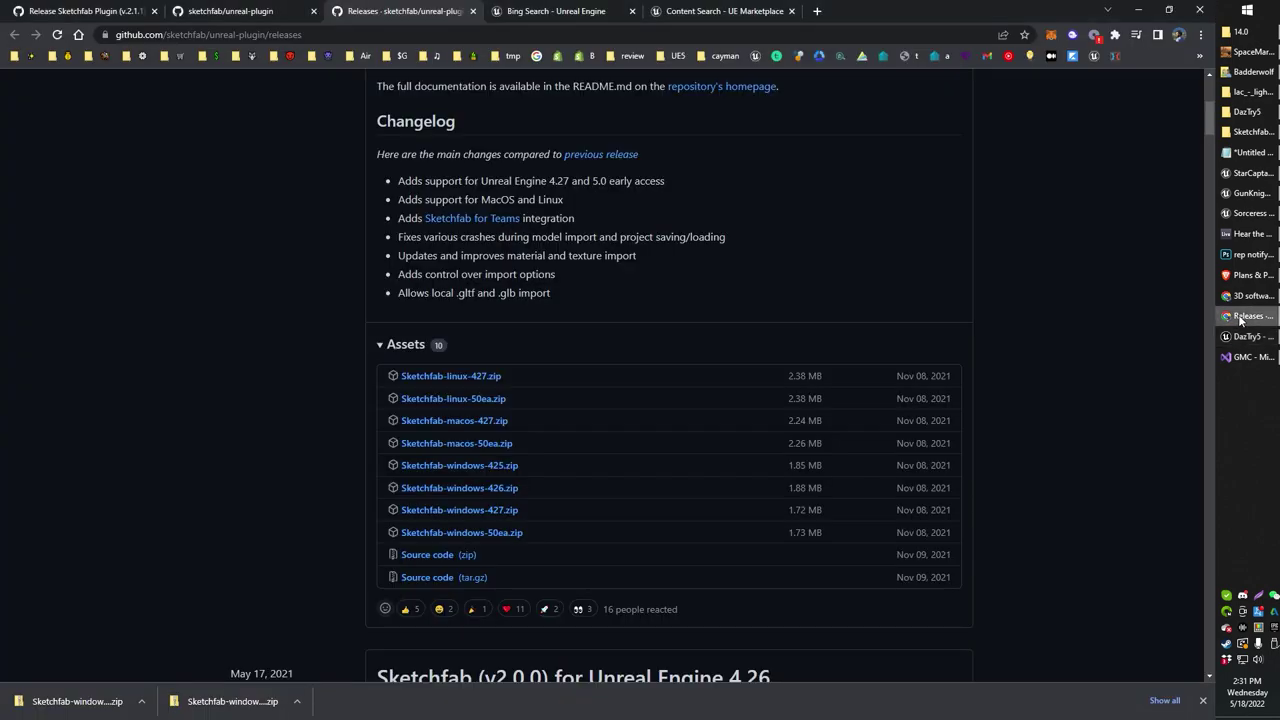
{"action": "left_click", "coordinate": [194, 37]}
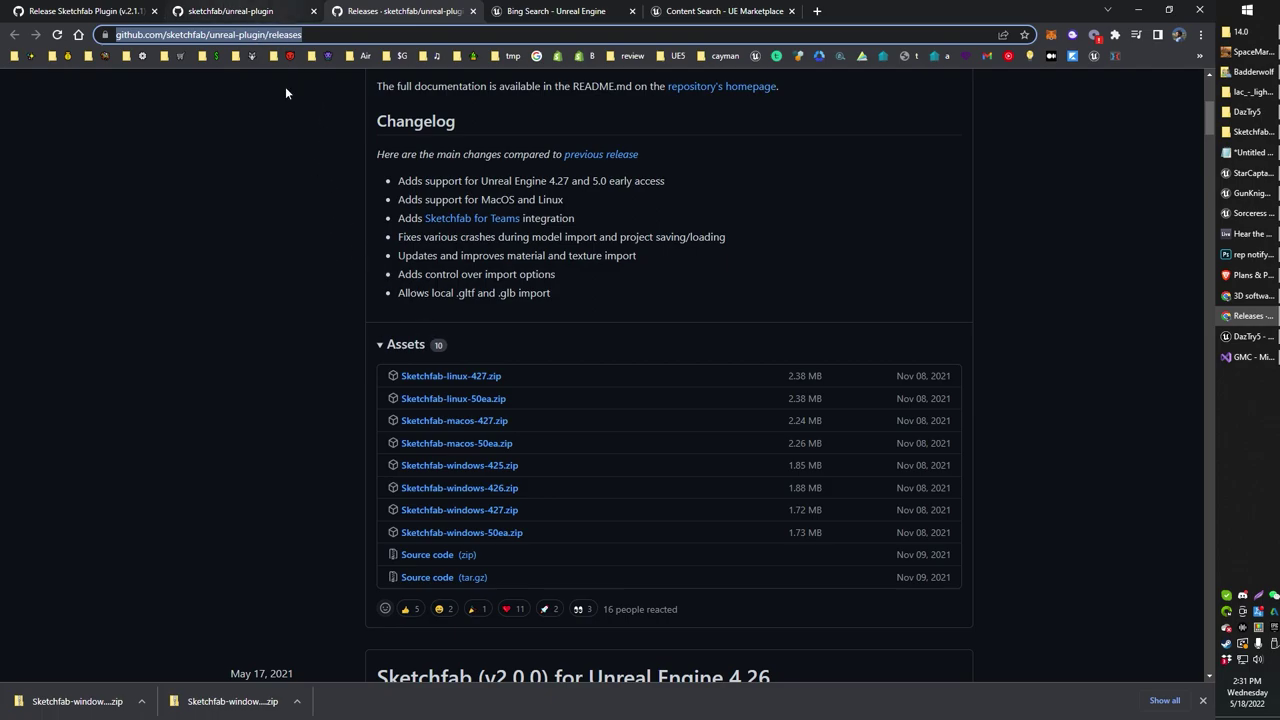
{"action": "left_click", "coordinate": [253, 9]}
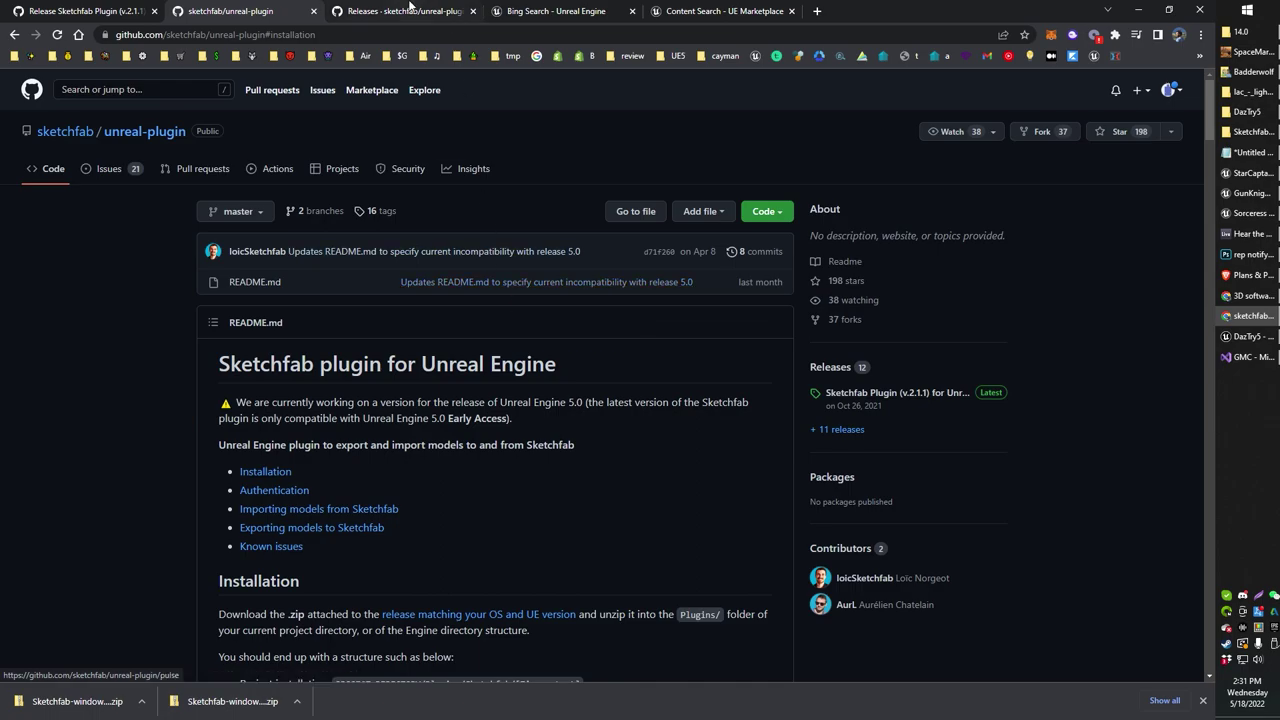
{"action": "left_click", "coordinate": [414, 10]}
{"action": "scroll", "coordinate": [325, 350], "scroll_direction": "down", "scroll_amount": 2}
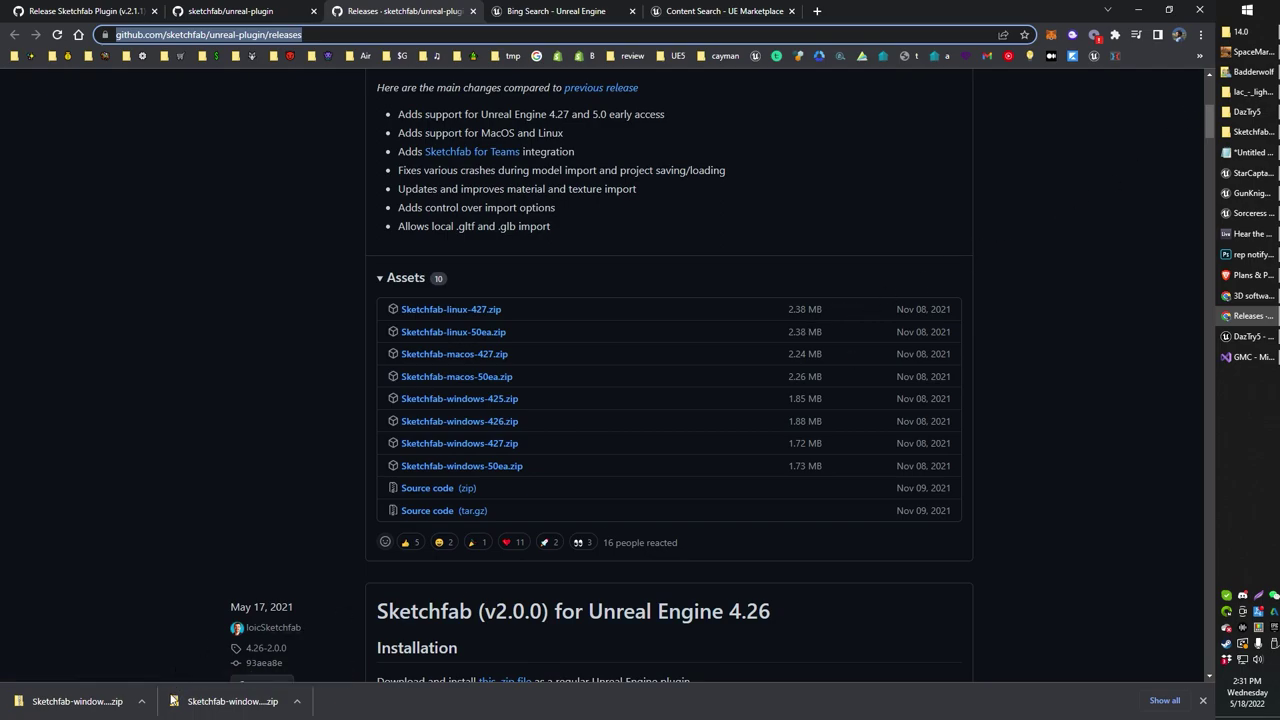
- Show the downloaded zip in its folder and open the Sketchfab-windows-427 folder inside it
{"action": "left_click", "coordinate": [145, 705]}
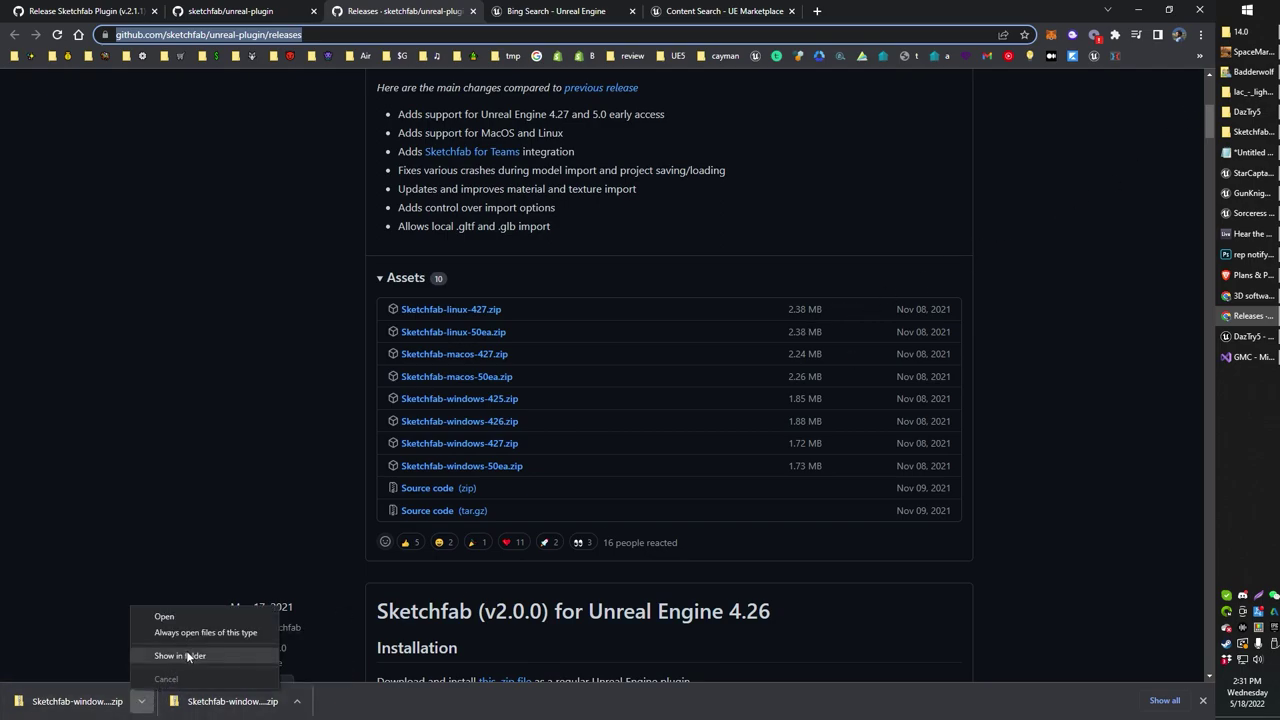
{"action": "left_click", "coordinate": [186, 650]}
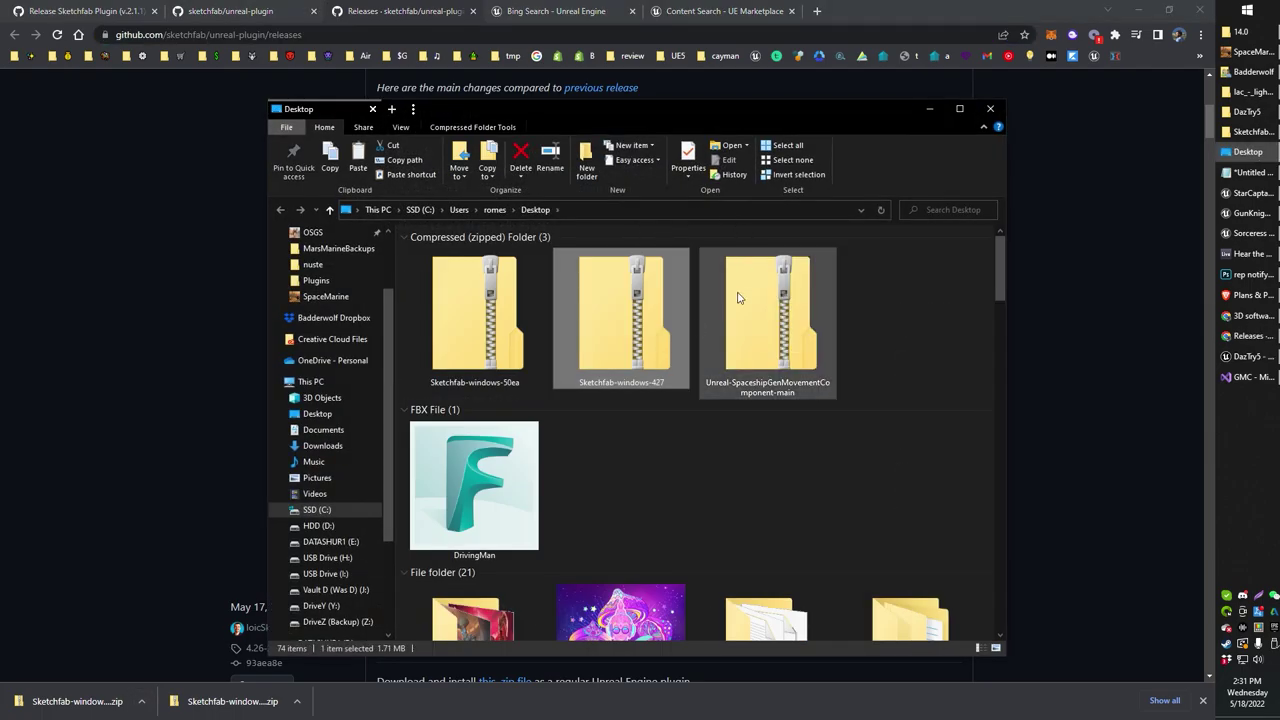
{"action": "double_click", "coordinate": [646, 338]}
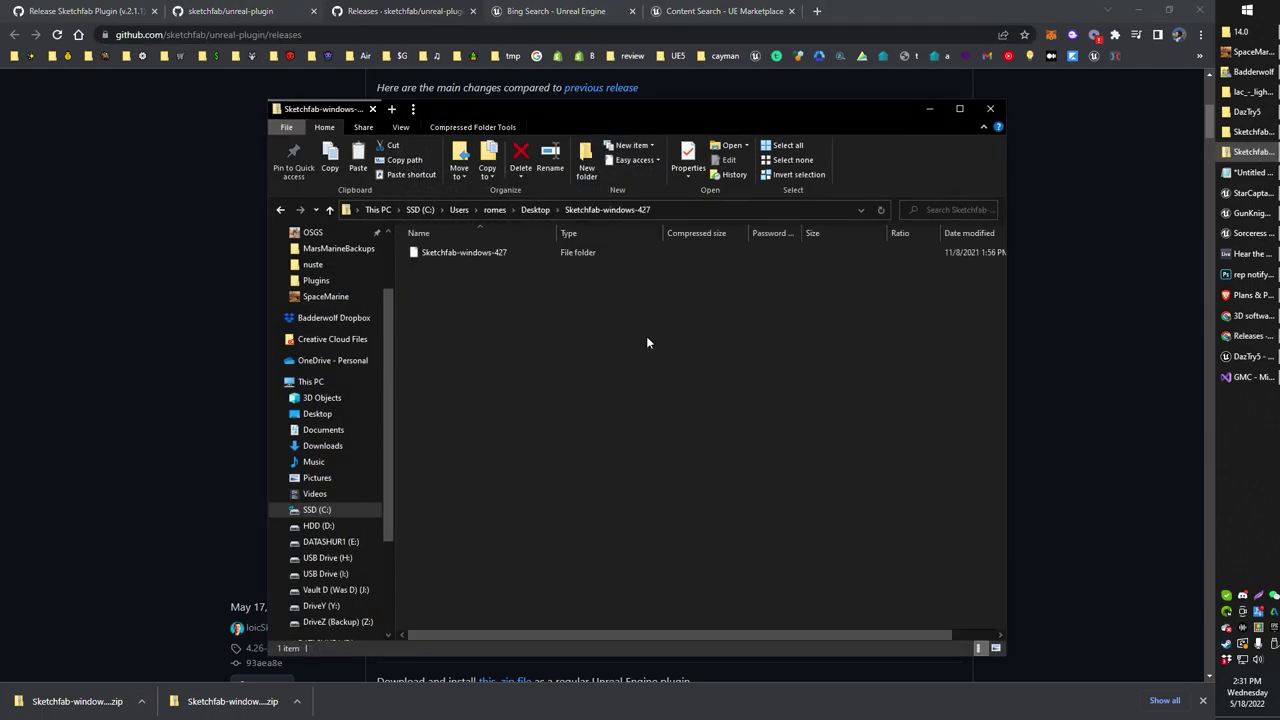
{"action": "left_click", "coordinate": [472, 253]}
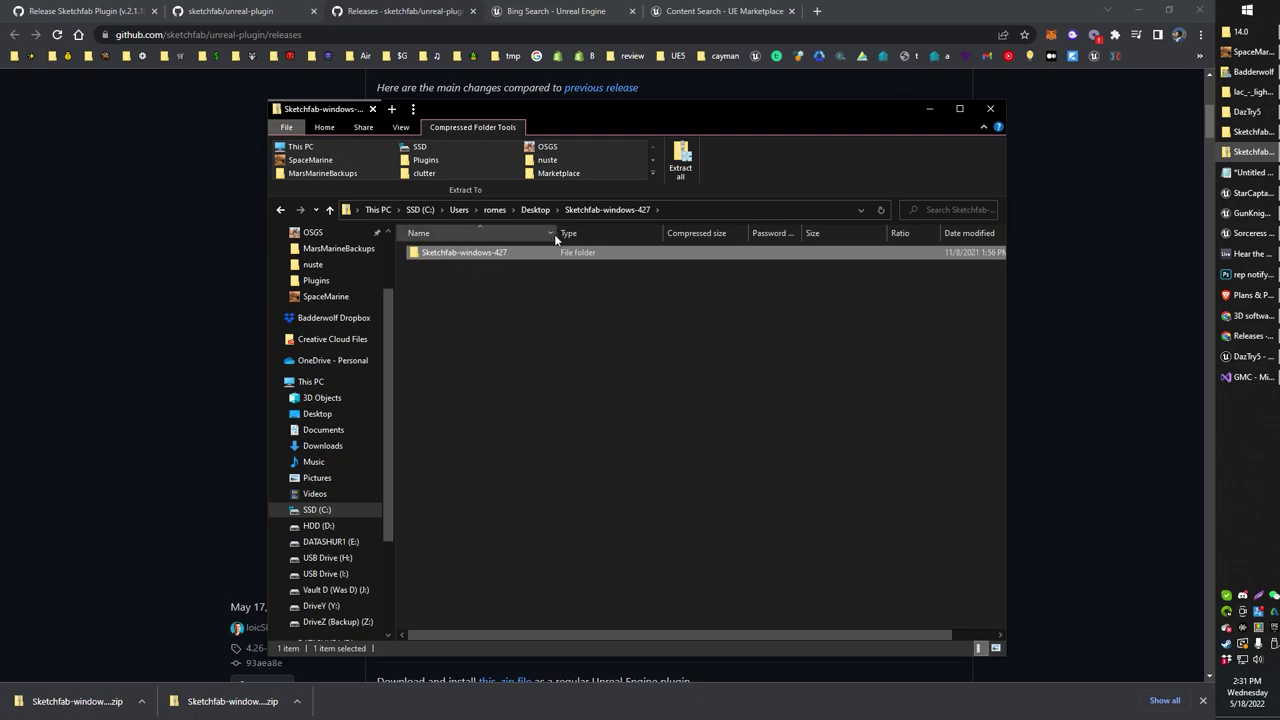
{"action": "left_click_drag", "start_coordinate": [557, 233], "coordinate": [640, 233]}
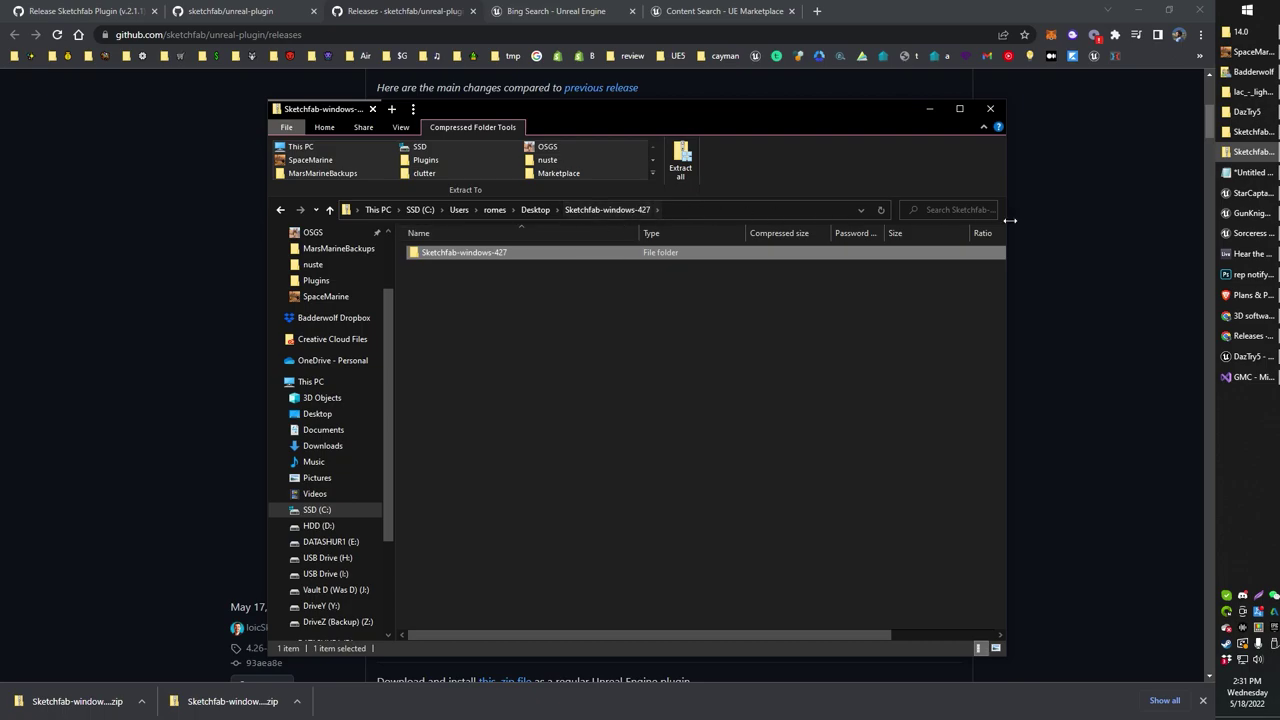
- Open the DazTry5 project's Plugins folder and arrange it alongside the zip window
{"action": "left_click", "coordinate": [1246, 111]}
{"action": "left_click_drag", "start_coordinate": [663, 93], "coordinate": [816, 128]}
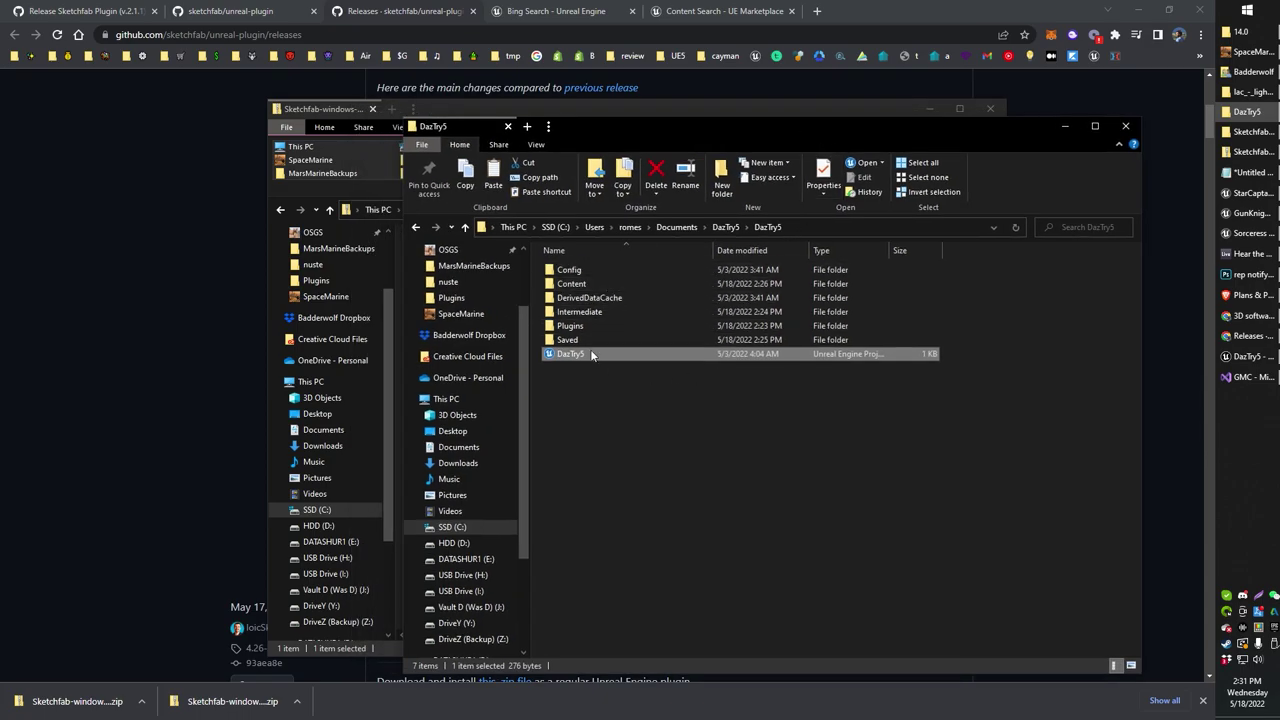
{"action": "key", "text": "ctrl+a"}
{"action": "left_click", "coordinate": [572, 286]}
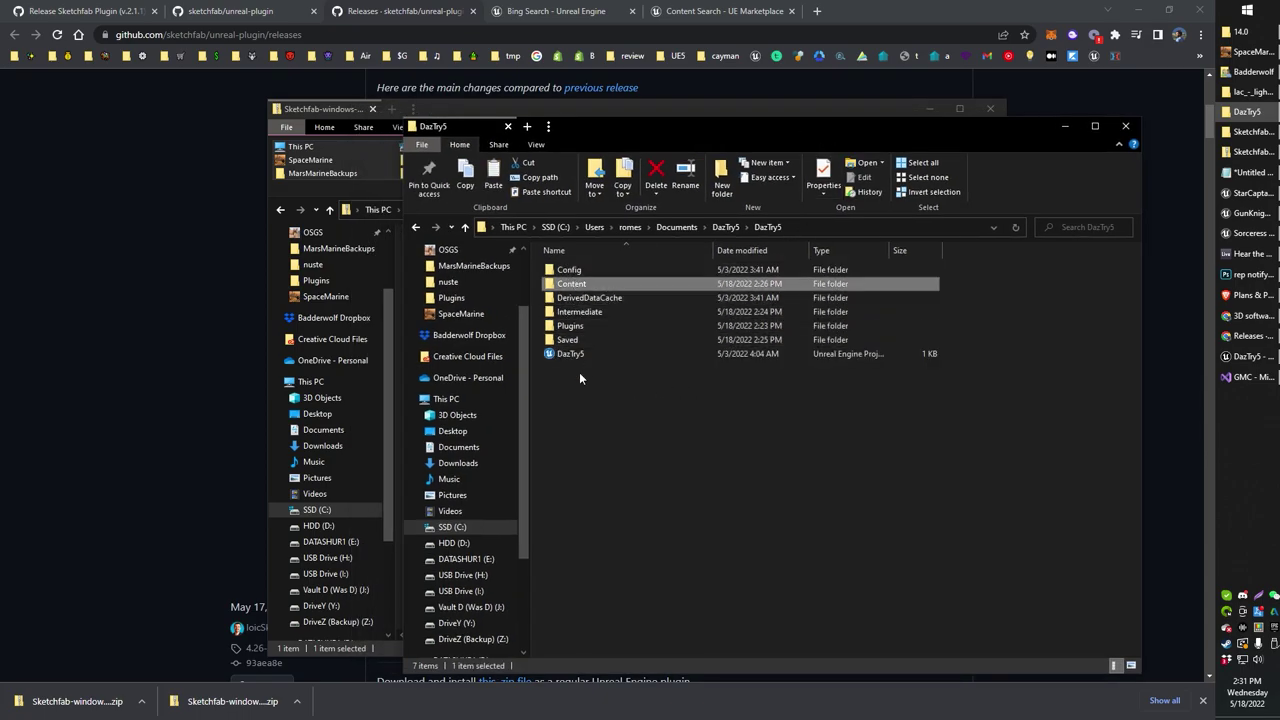
{"action": "left_click", "coordinate": [574, 327]}
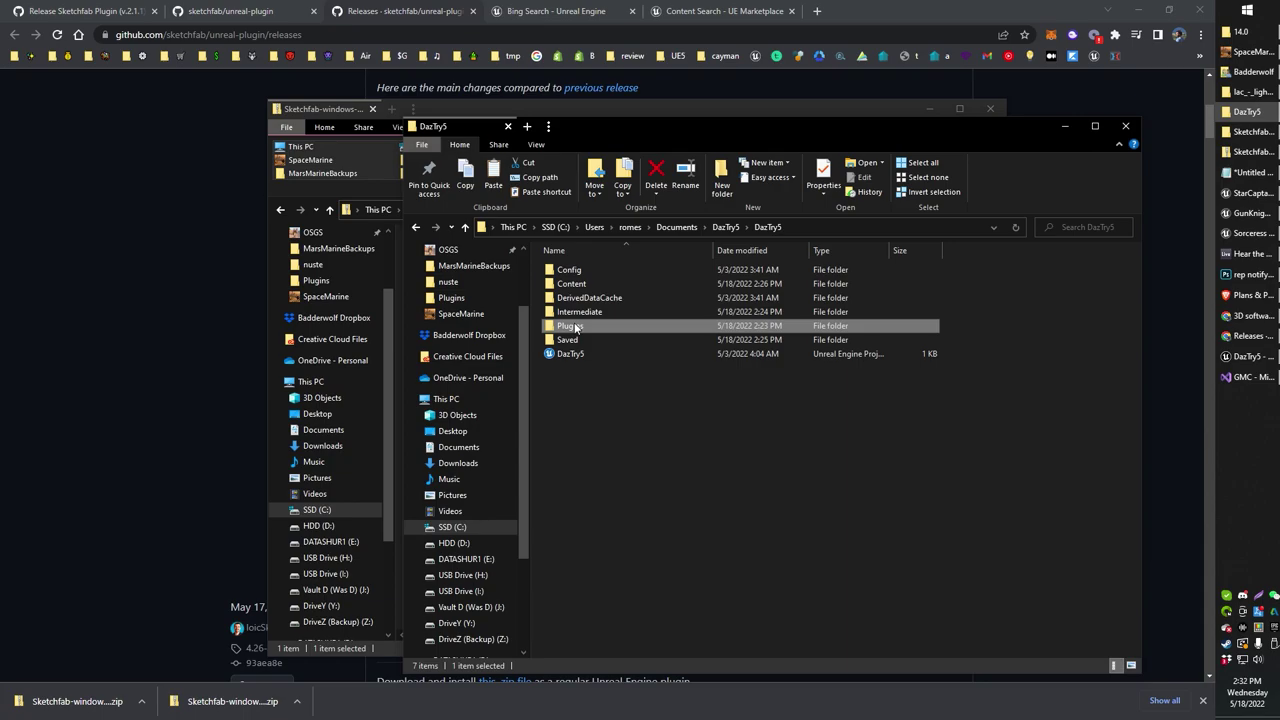
{"action": "double_click", "coordinate": [574, 327]}
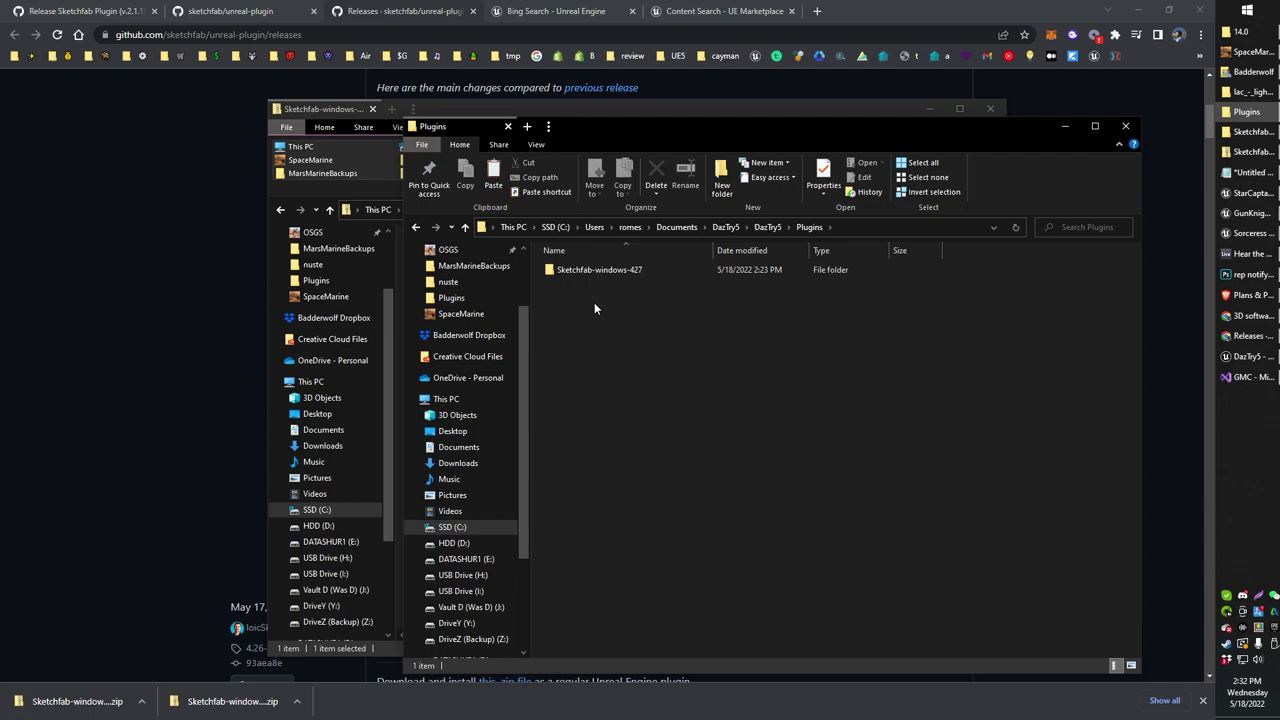
{"action": "left_click_drag", "start_coordinate": [645, 128], "coordinate": [837, 130]}
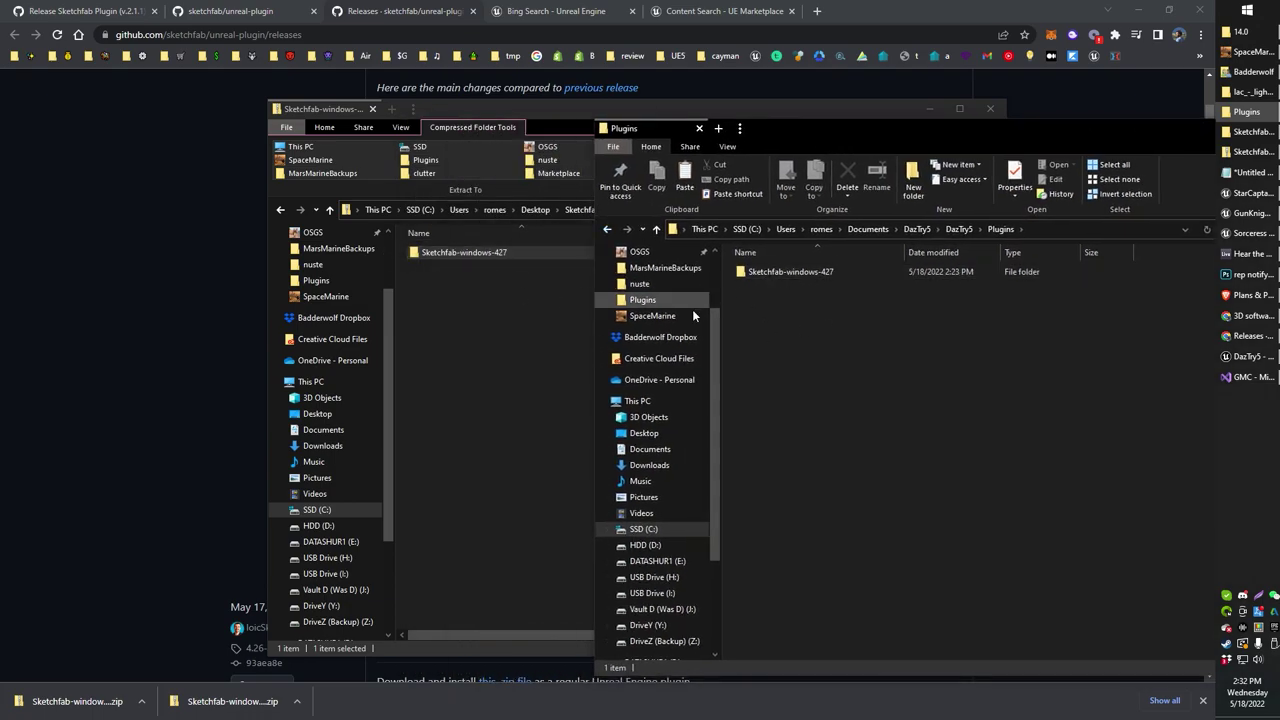
{"action": "left_click_drag", "start_coordinate": [1020, 135], "coordinate": [803, 111]}
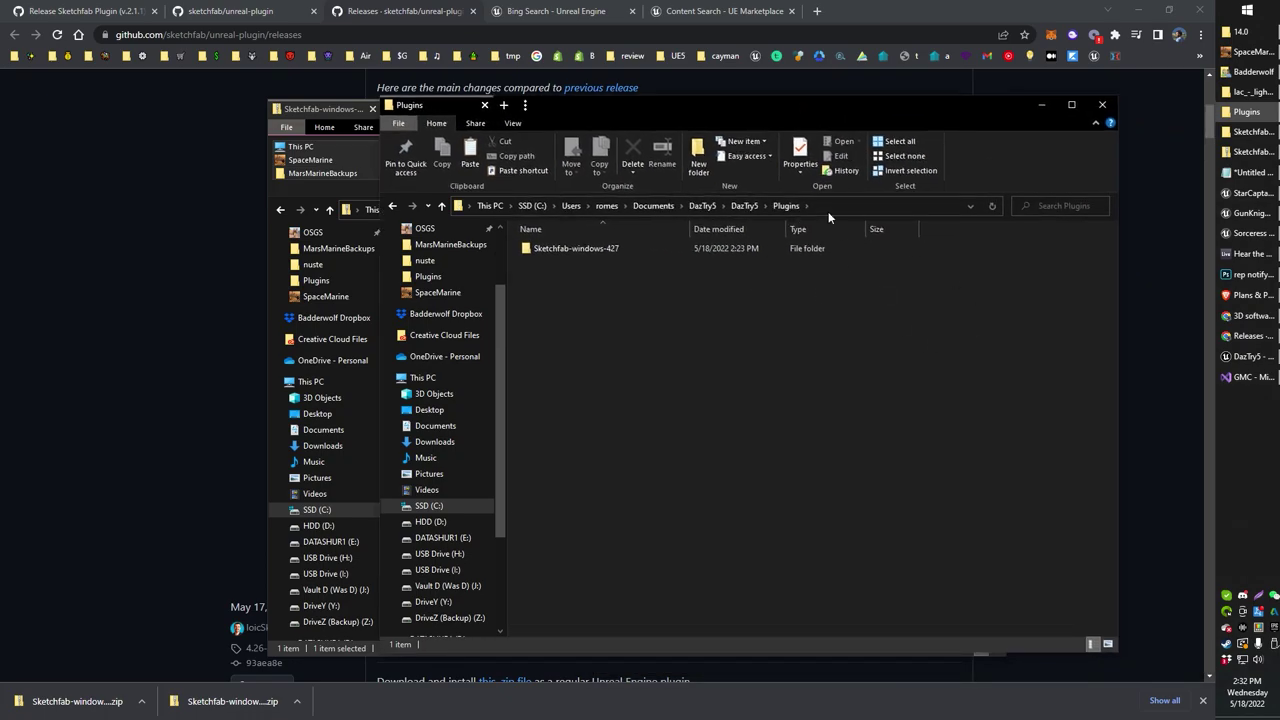
- In Unreal's Plugins browser, search 'fab' and confirm Sketchfab 2.1.0 is enabled
{"action": "left_click", "coordinate": [1241, 366]}
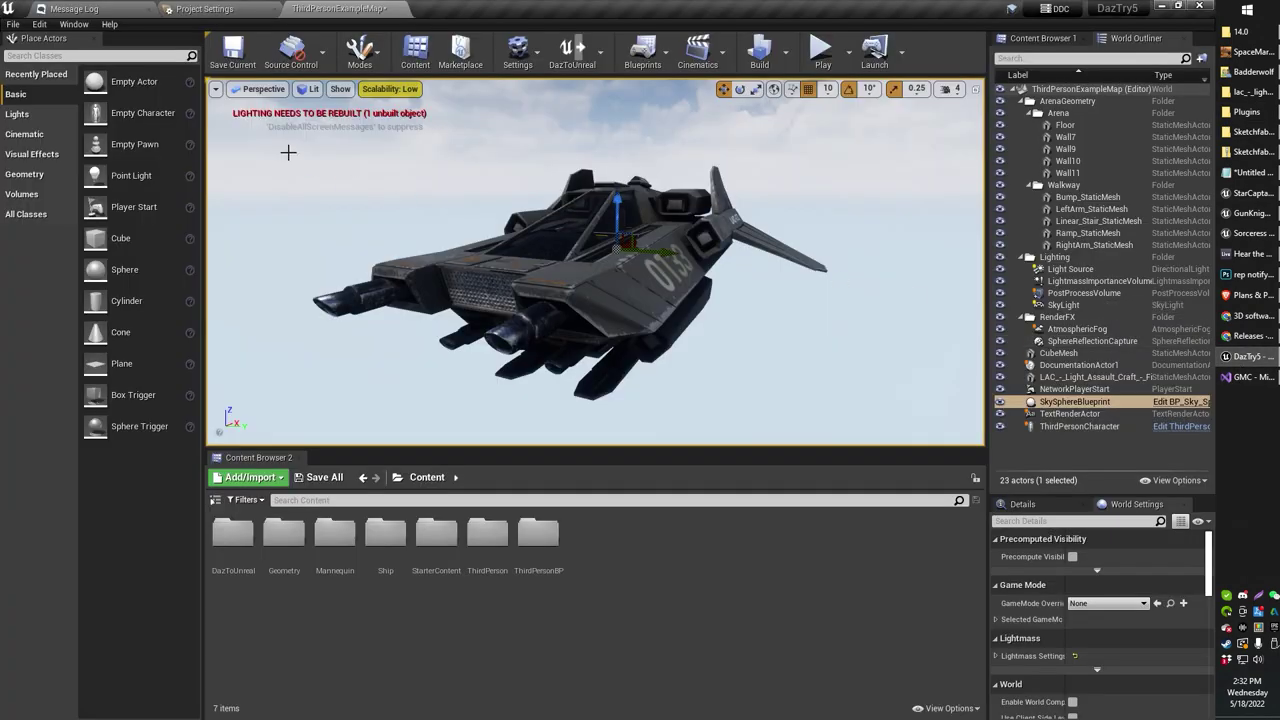
{"action": "left_click", "coordinate": [70, 24]}
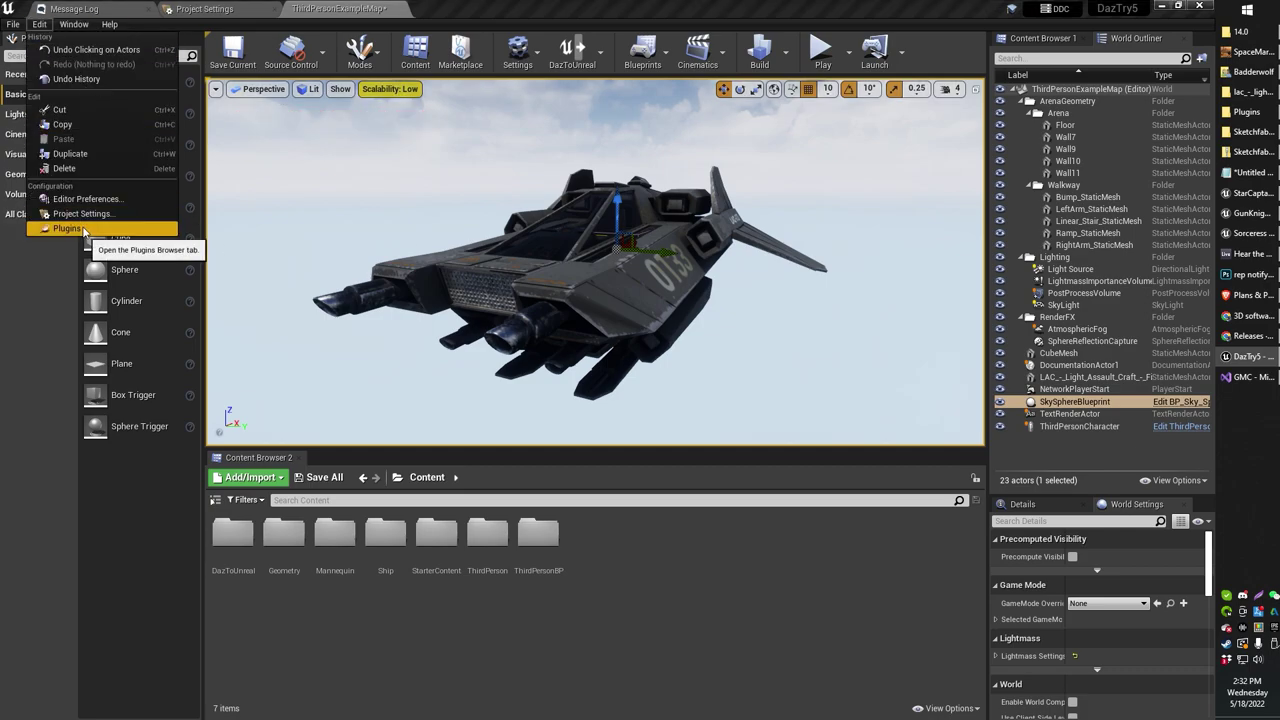
{"action": "left_click", "coordinate": [60, 234]}
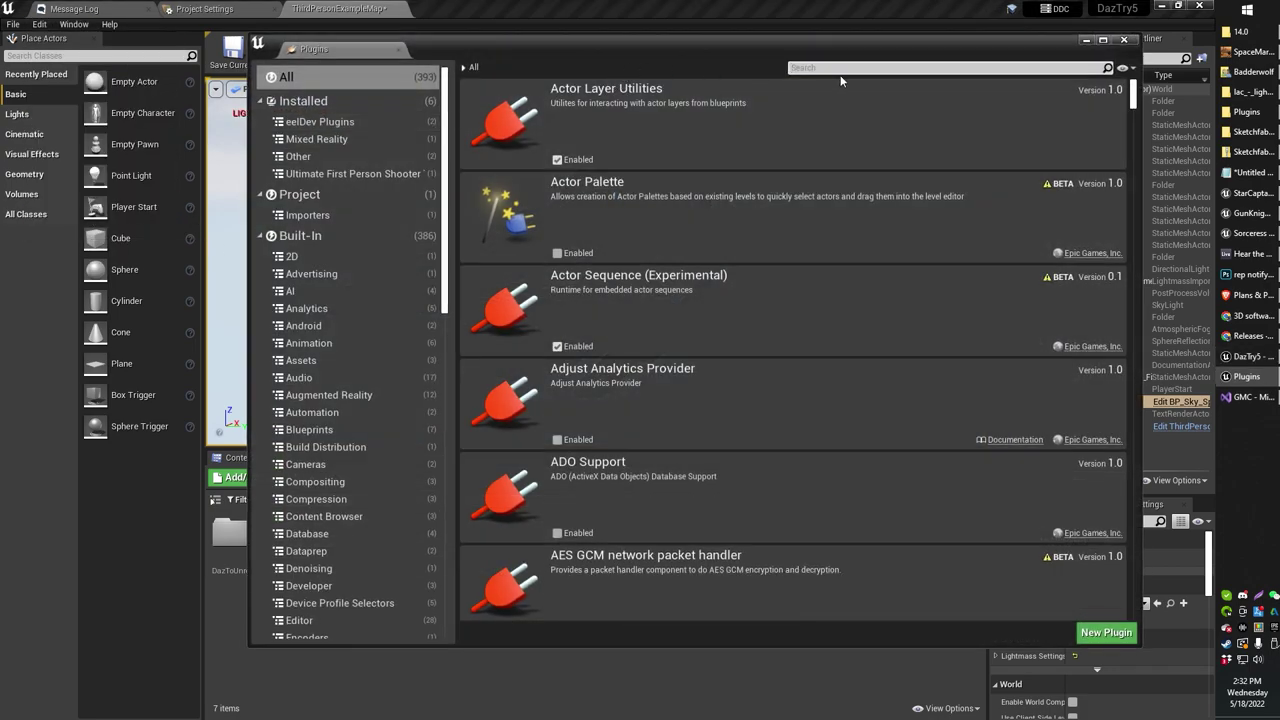
{"action": "type", "text": "fab"}
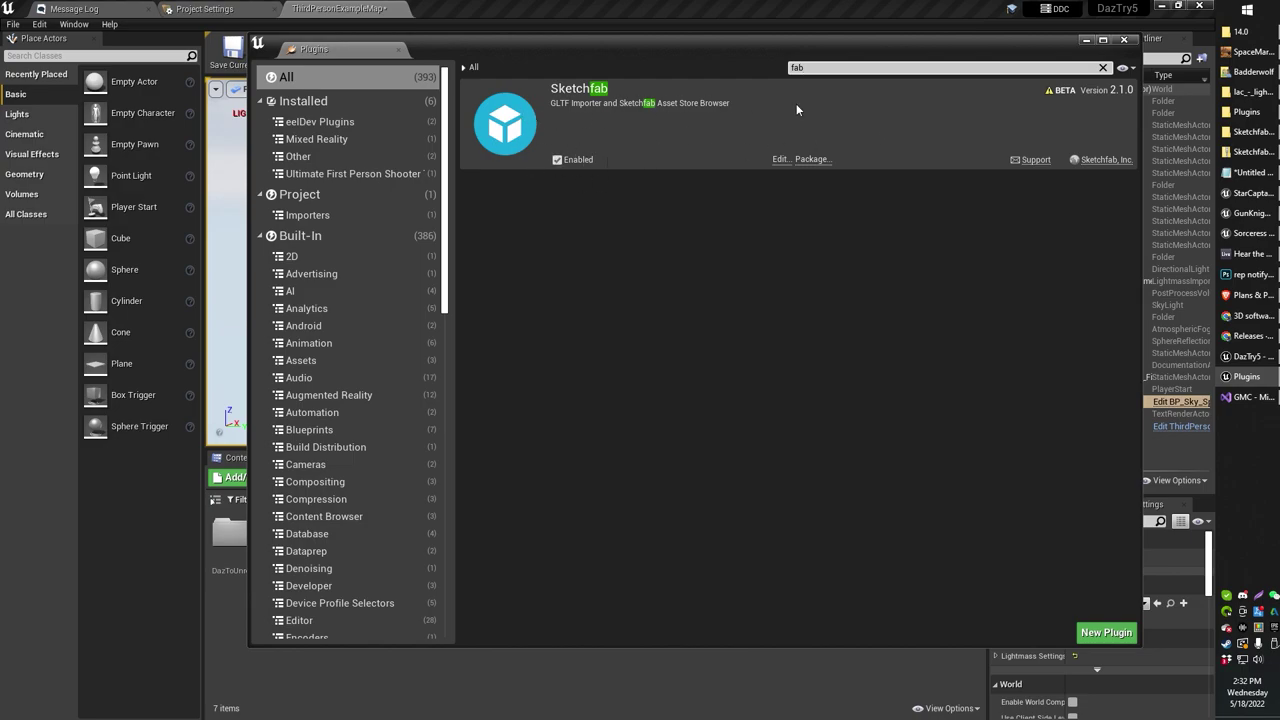
{"action": "left_click", "coordinate": [1124, 40]}
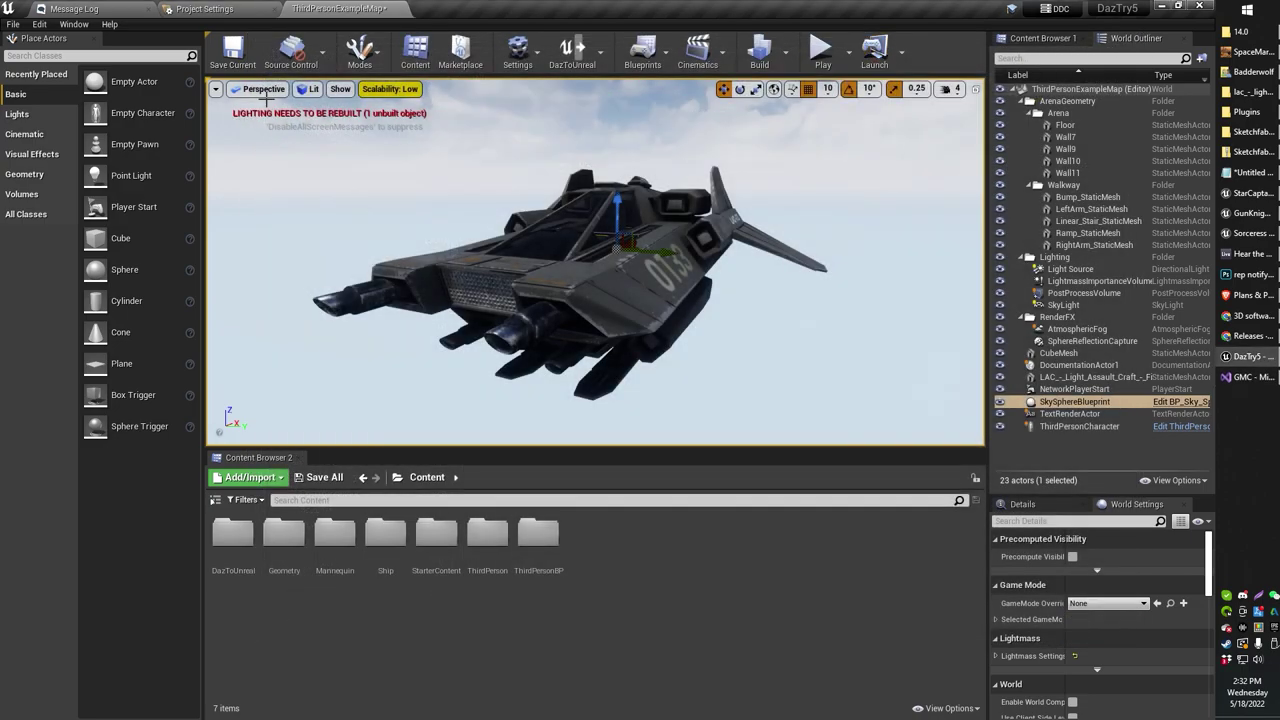
- Return to the level editor and open the Window menu to find the Sketchfab entries
{"action": "left_click", "coordinate": [32, 22]}
{"action": "left_click", "coordinate": [340, 8]}
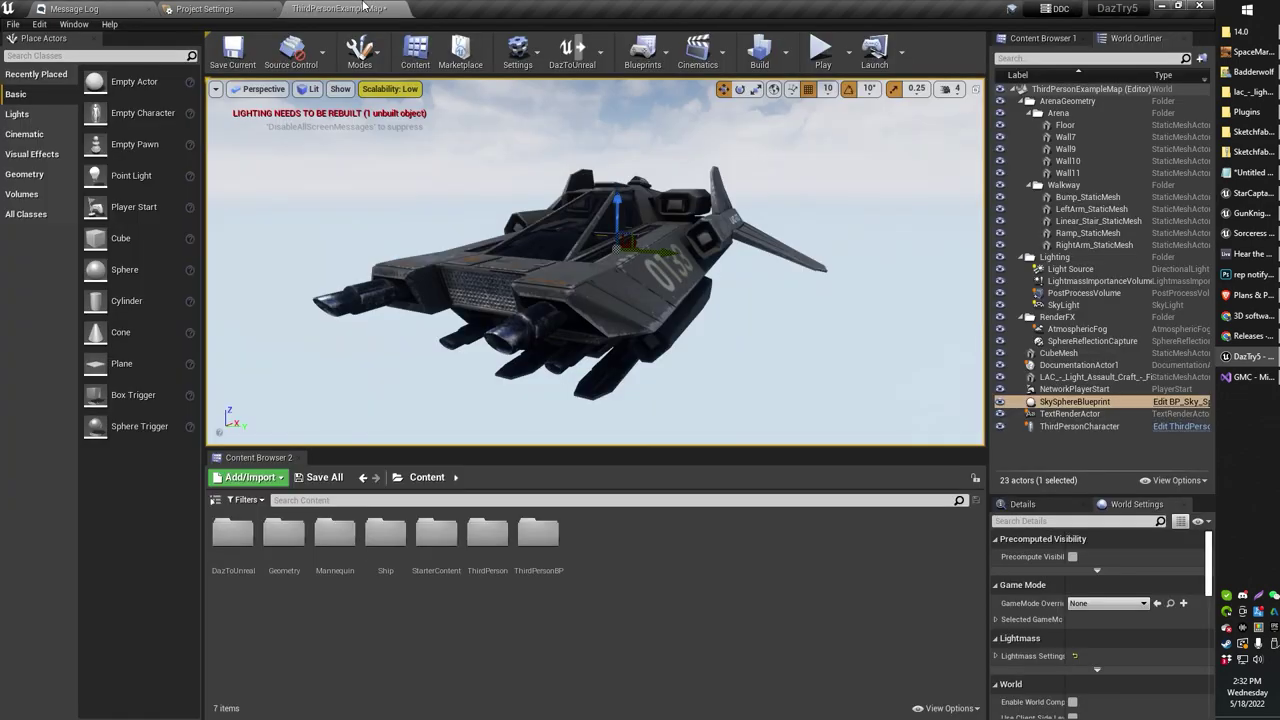
{"action": "left_click", "coordinate": [200, 8]}
{"action": "left_click", "coordinate": [330, 8]}
{"action": "left_click", "coordinate": [74, 24]}
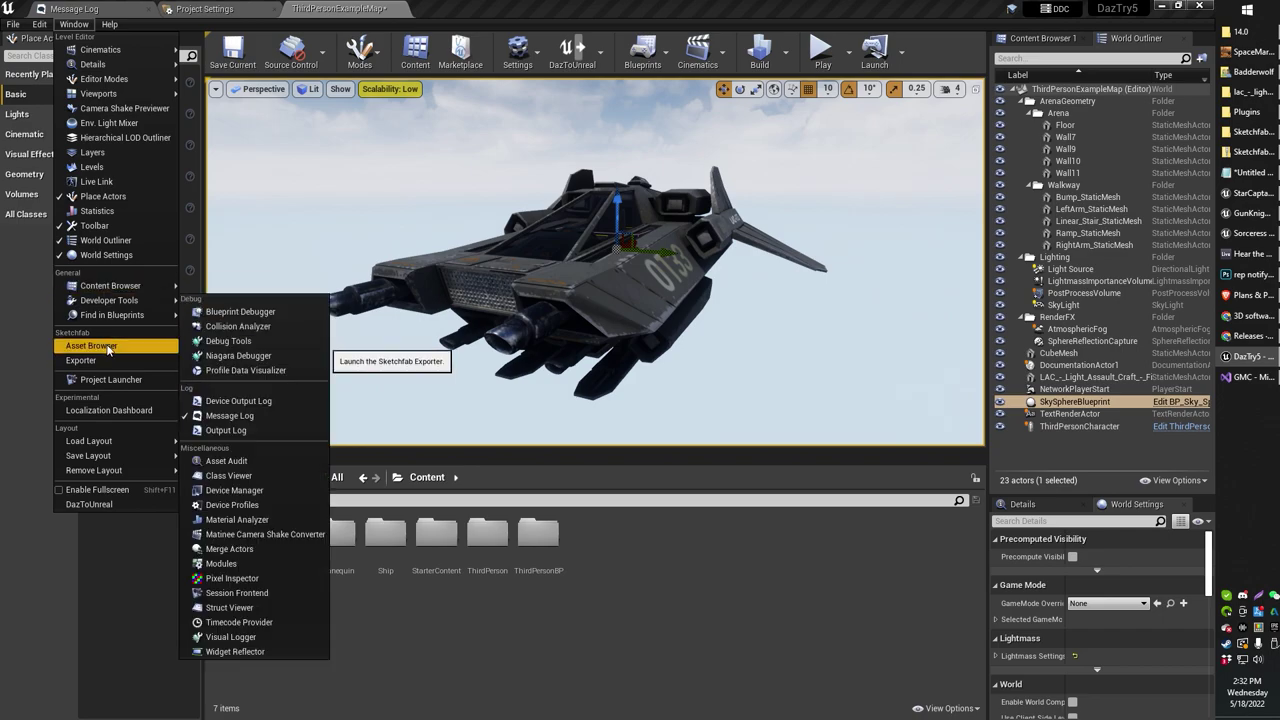
- Open the Sketchfab Asset Browser, select Four Horsemen, and review search scope and category options unchanged
{"action": "left_click", "coordinate": [100, 345]}
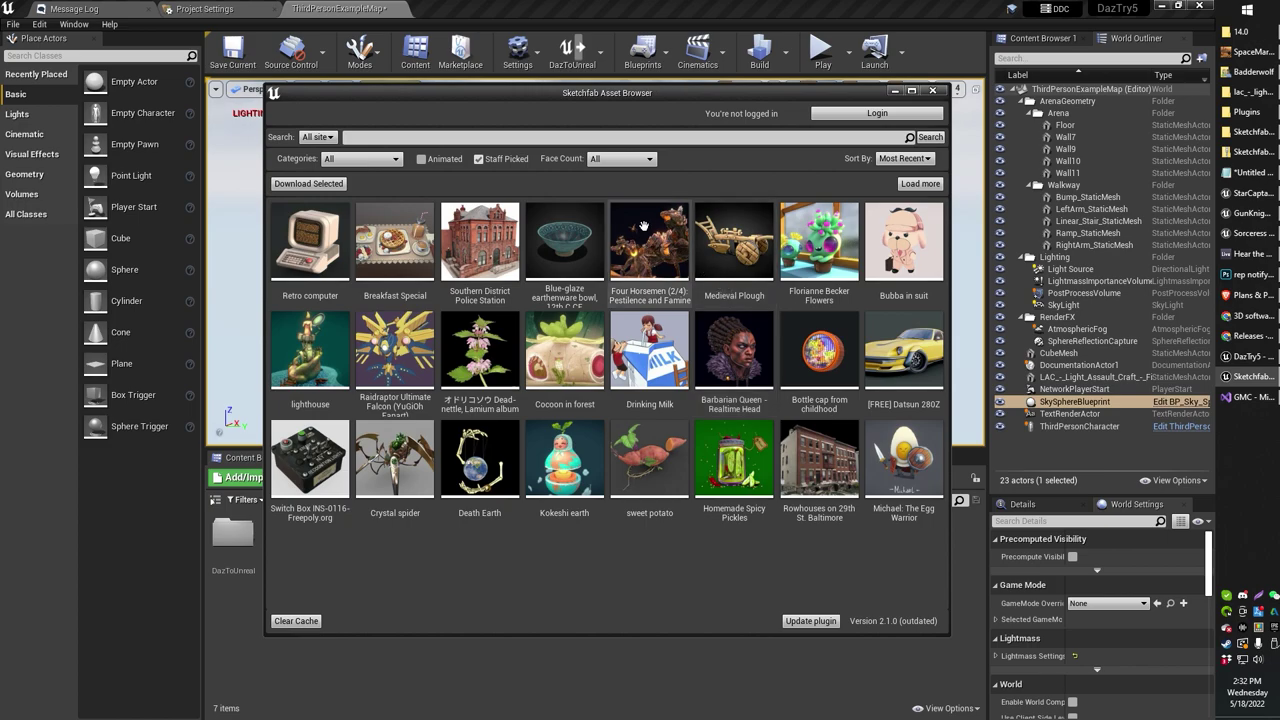
{"action": "left_click", "coordinate": [651, 242]}
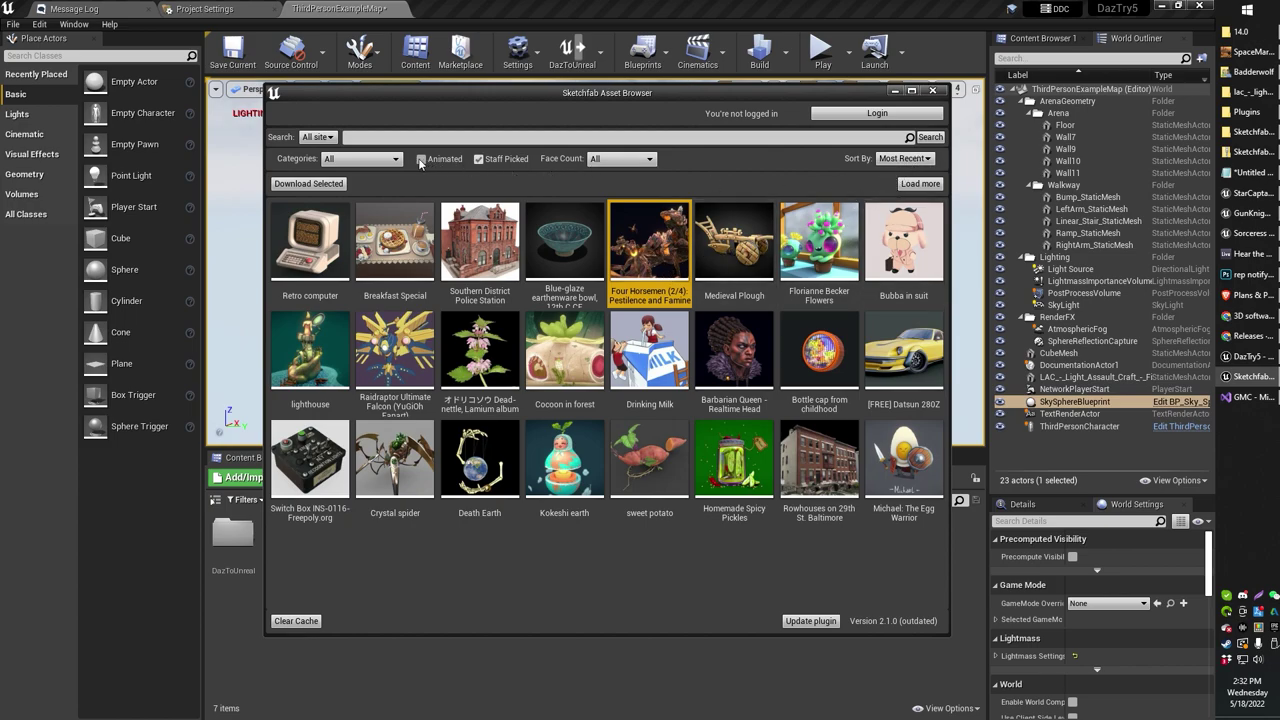
{"action": "left_click", "coordinate": [316, 137]}
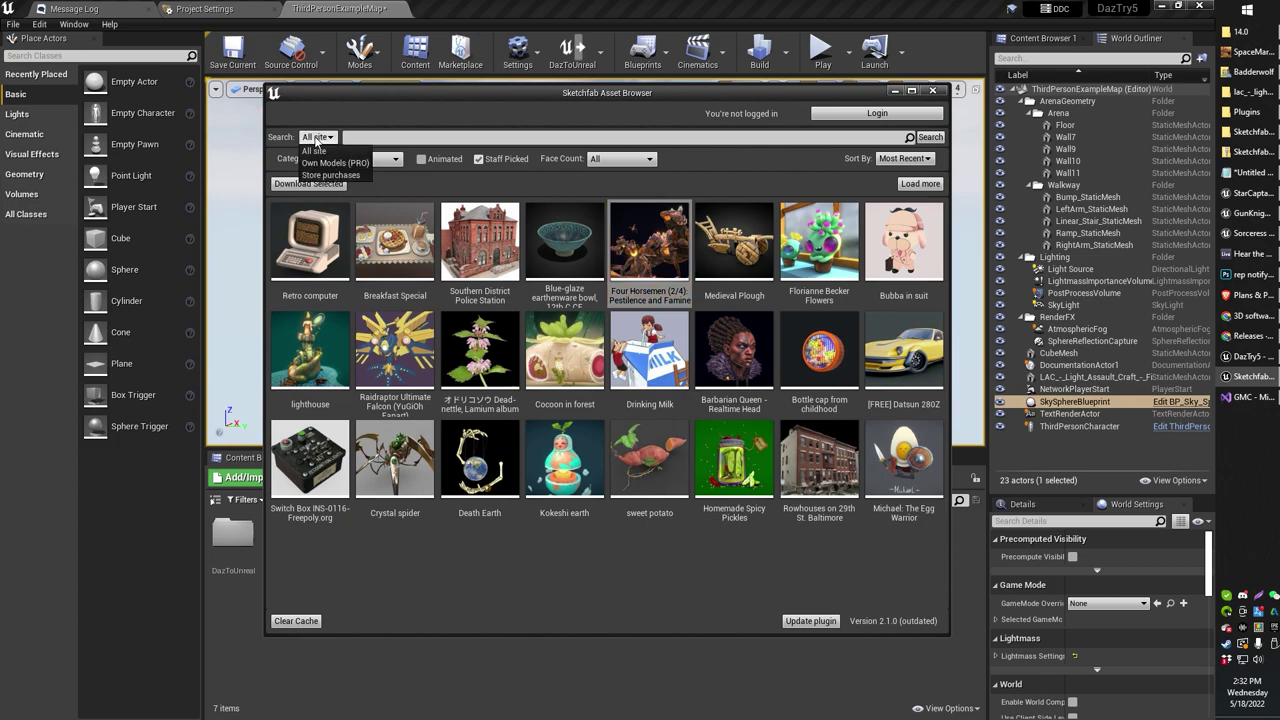
{"action": "left_click", "coordinate": [314, 150]}
{"action": "left_click", "coordinate": [362, 160]}
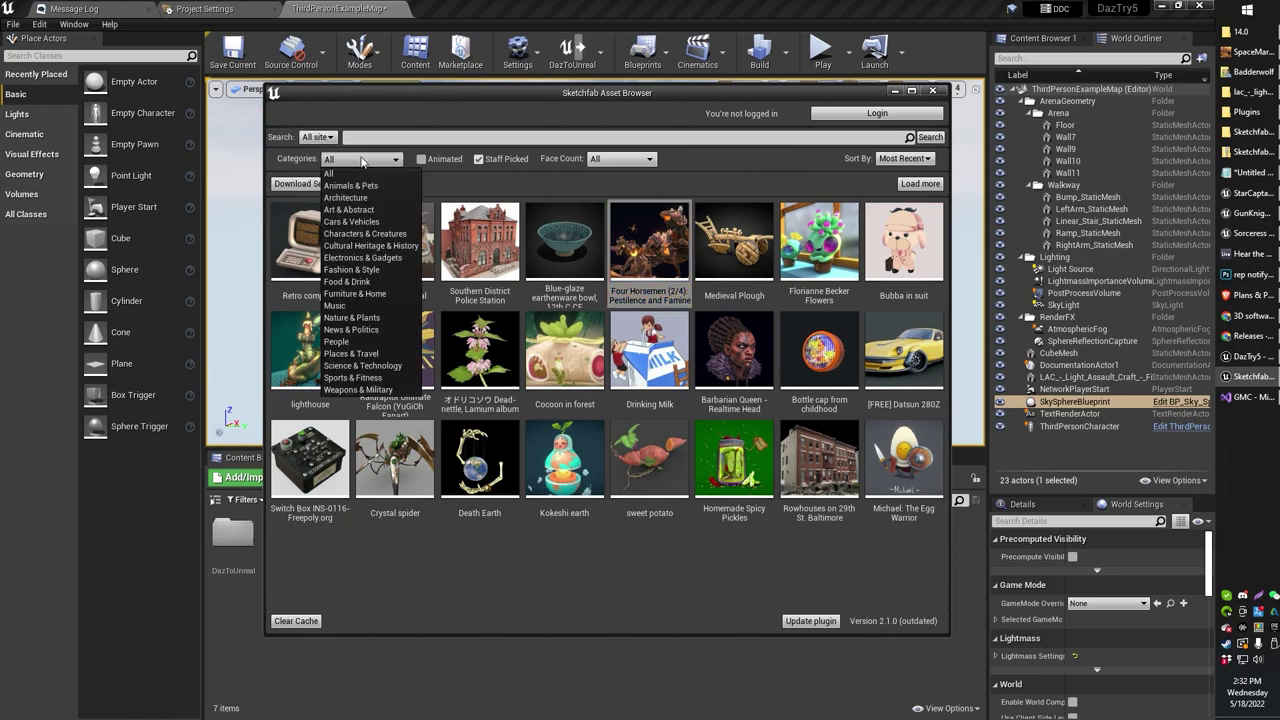
{"action": "left_click", "coordinate": [767, 164]}
- Log in and authorize the plugin, keep Most Recent sorting, and select Four Horsemen (2/4)
{"action": "left_click", "coordinate": [878, 116]}
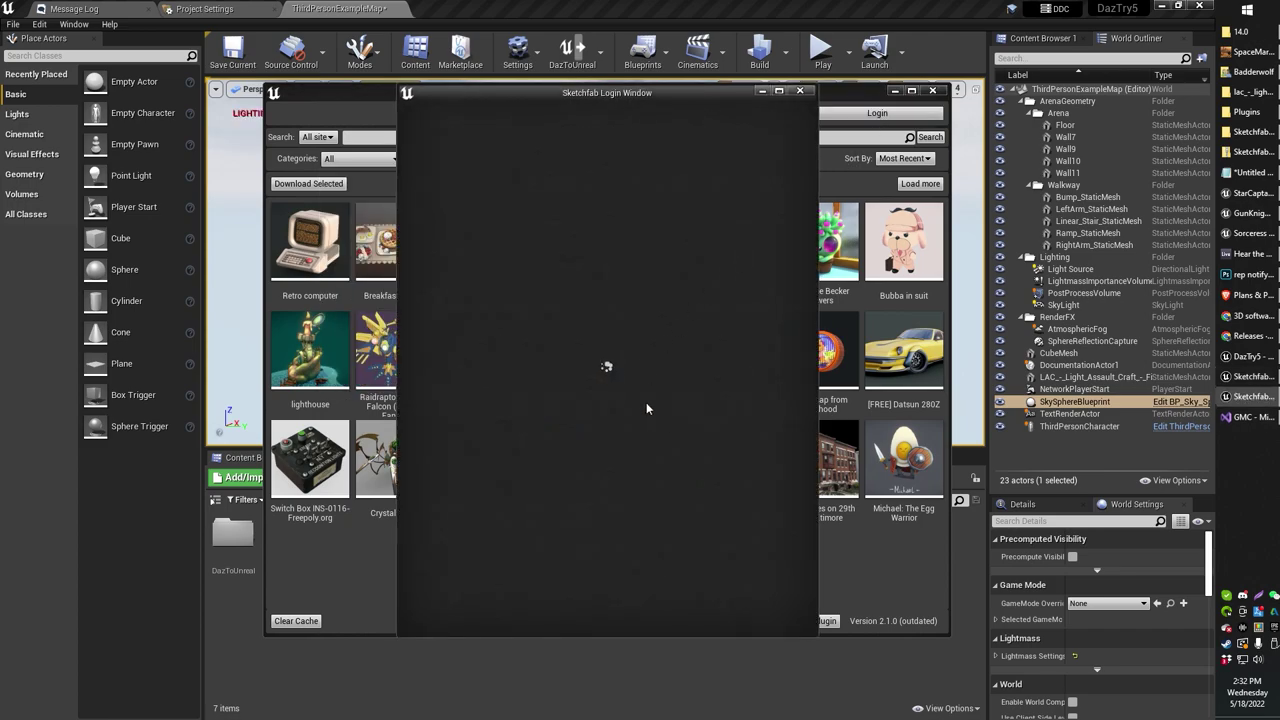
{"action": "left_click", "coordinate": [720, 296]}
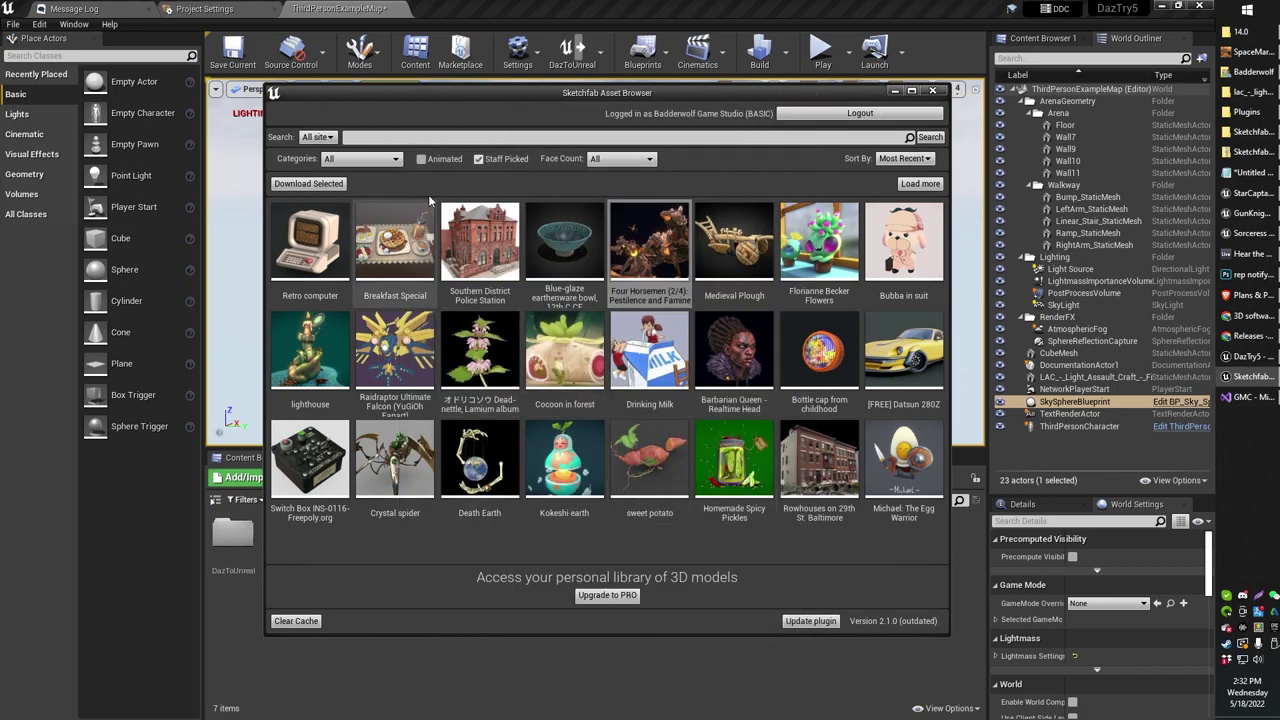
{"action": "left_click", "coordinate": [885, 158]}
{"action": "left_click", "coordinate": [741, 174]}
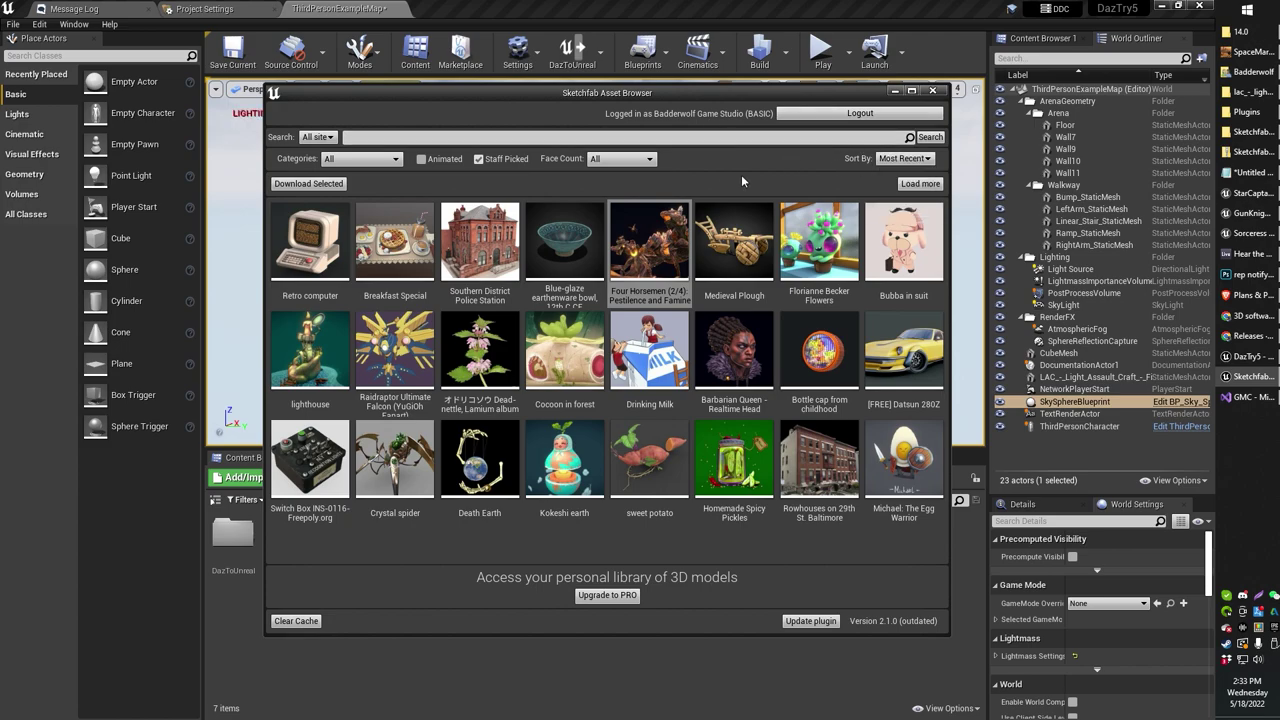
{"action": "left_click", "coordinate": [676, 257]}
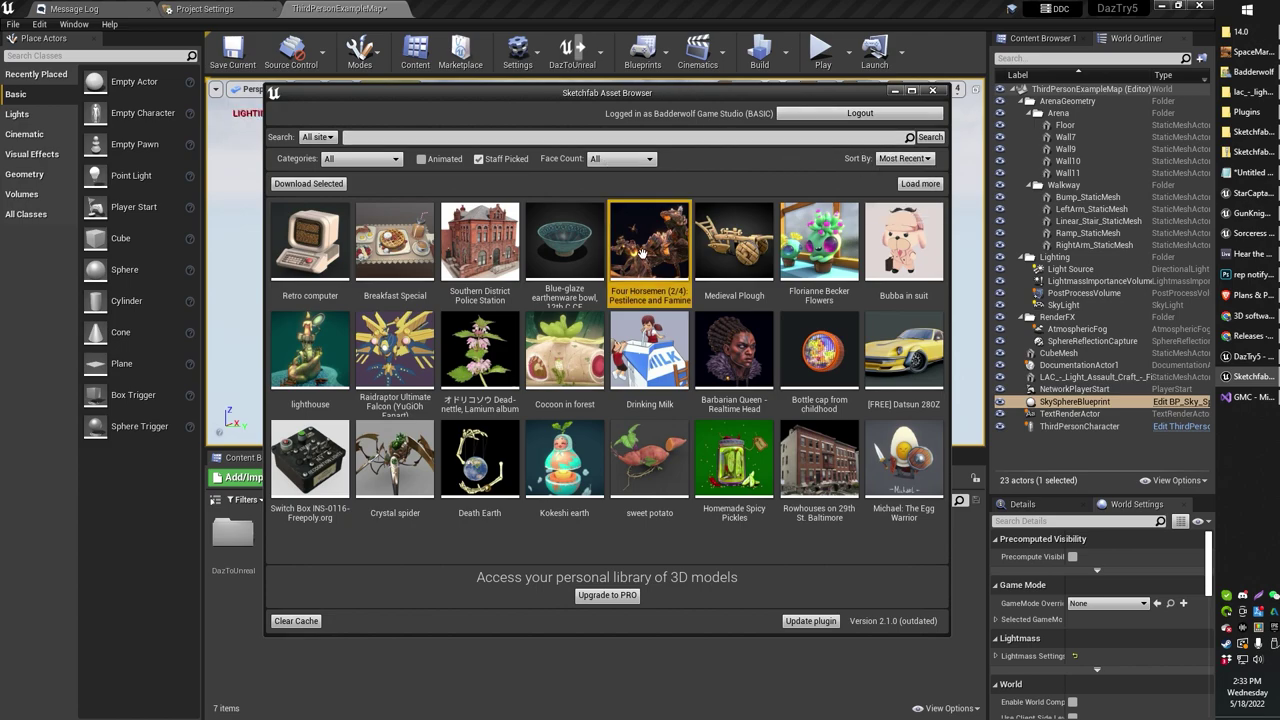
- Read the Creative Commons Attribution licences for Four Horsemen (2/4), Medieval Plough and Crystal spider
{"action": "double_click", "coordinate": [643, 253]}
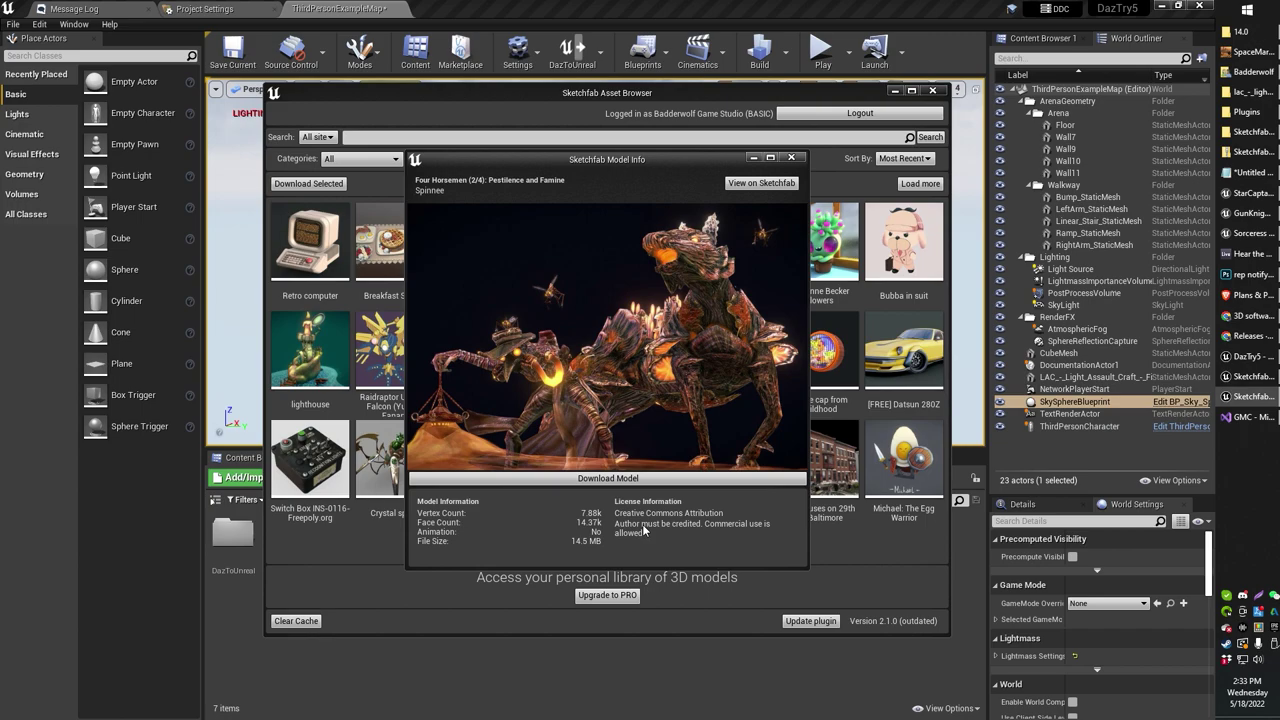
{"action": "left_click", "coordinate": [790, 158]}
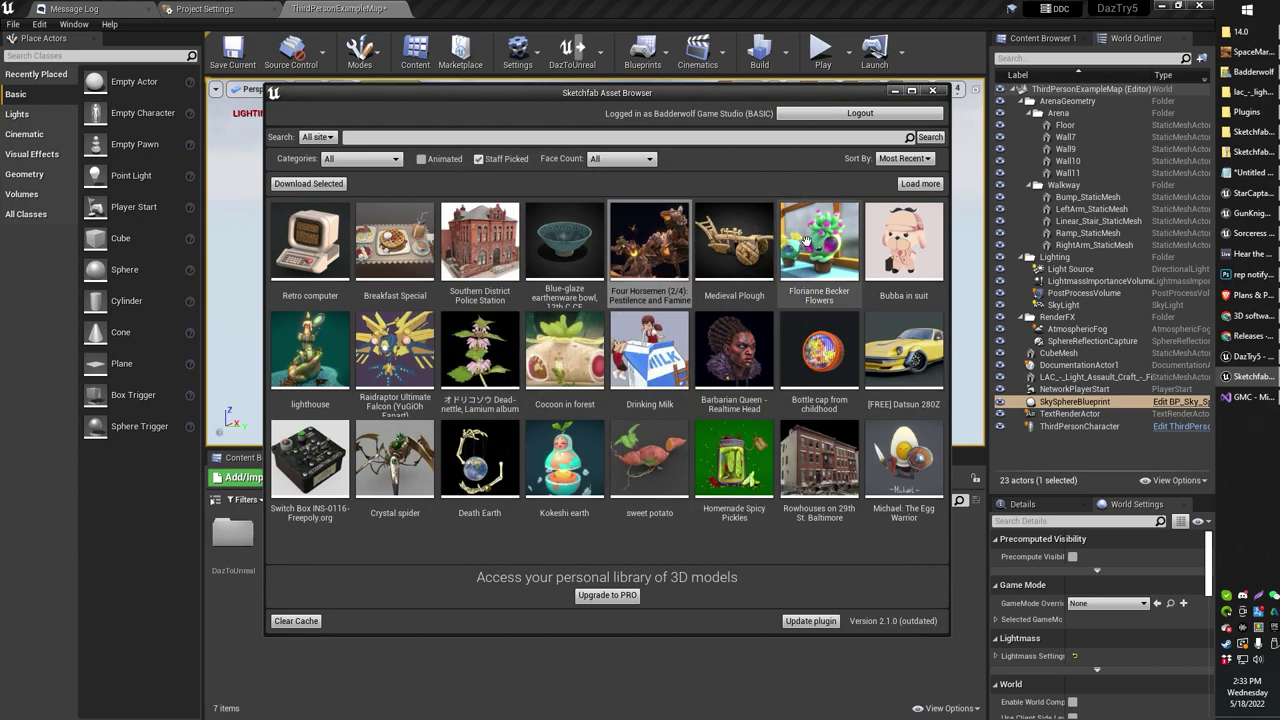
{"action": "left_click", "coordinate": [752, 262]}
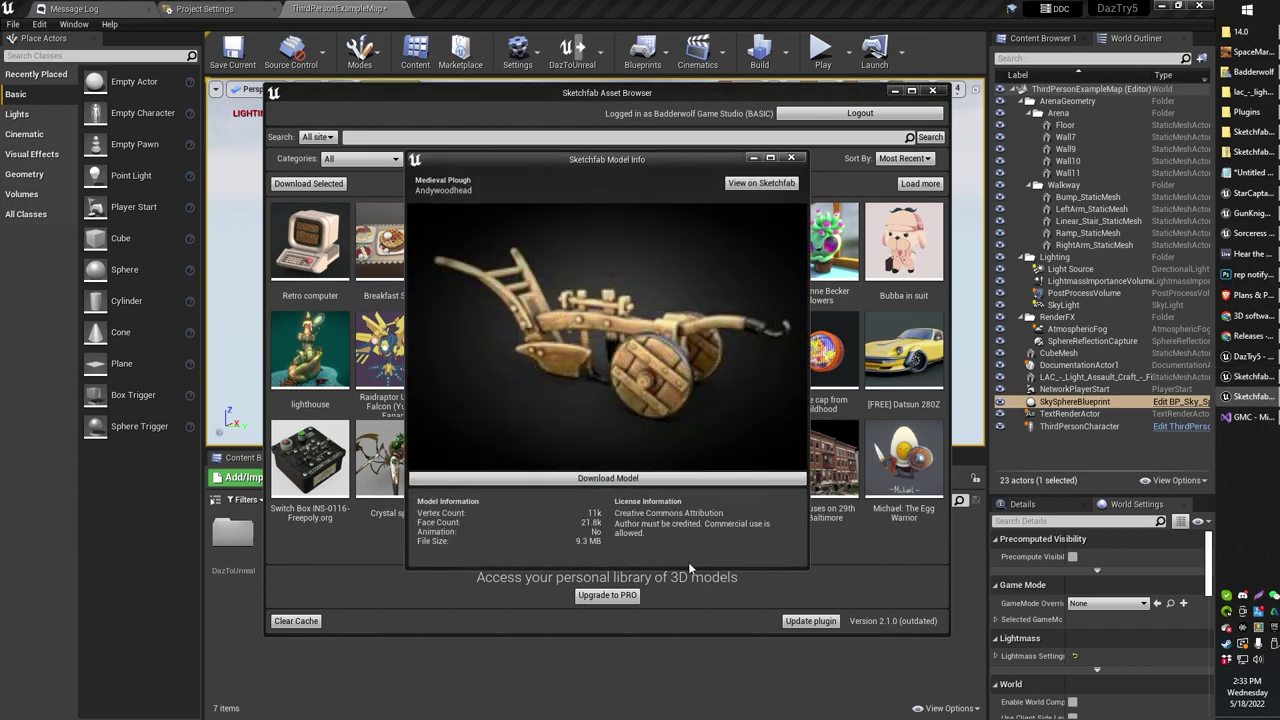
{"action": "left_click", "coordinate": [770, 157]}
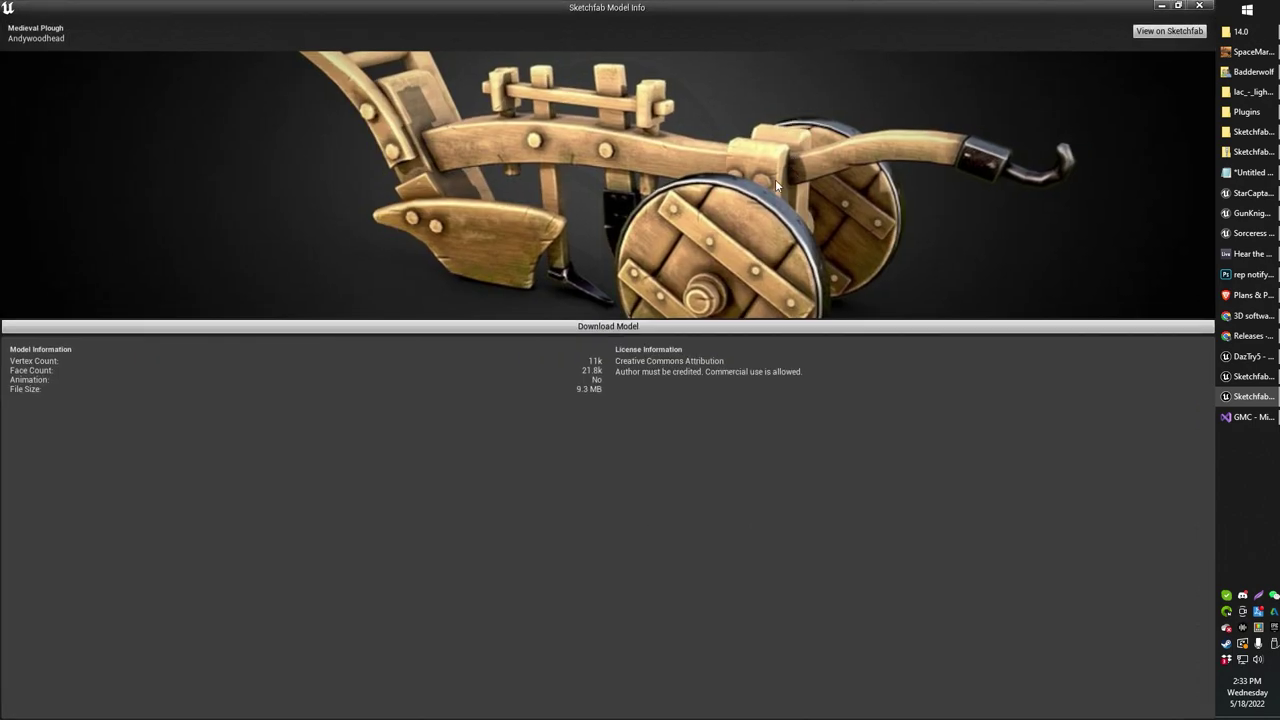
{"action": "left_click", "coordinate": [1179, 8]}
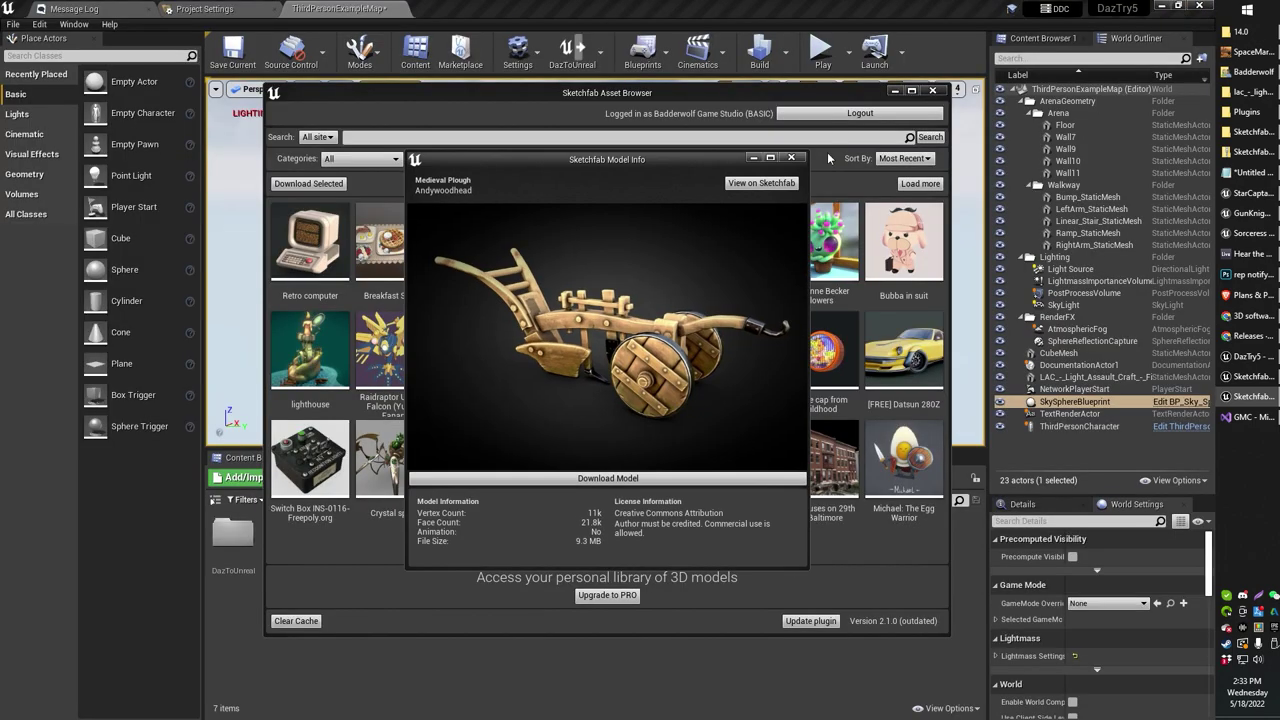
{"action": "left_click", "coordinate": [792, 158]}
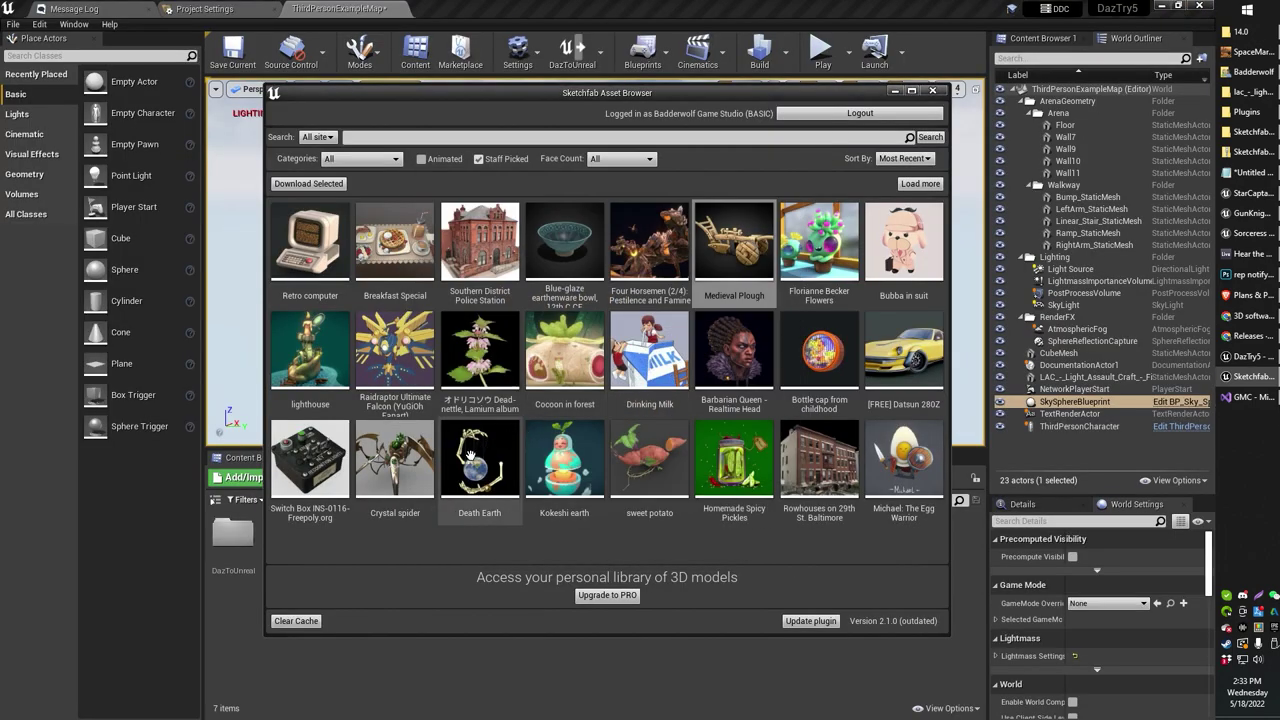
{"action": "left_click", "coordinate": [357, 449]}
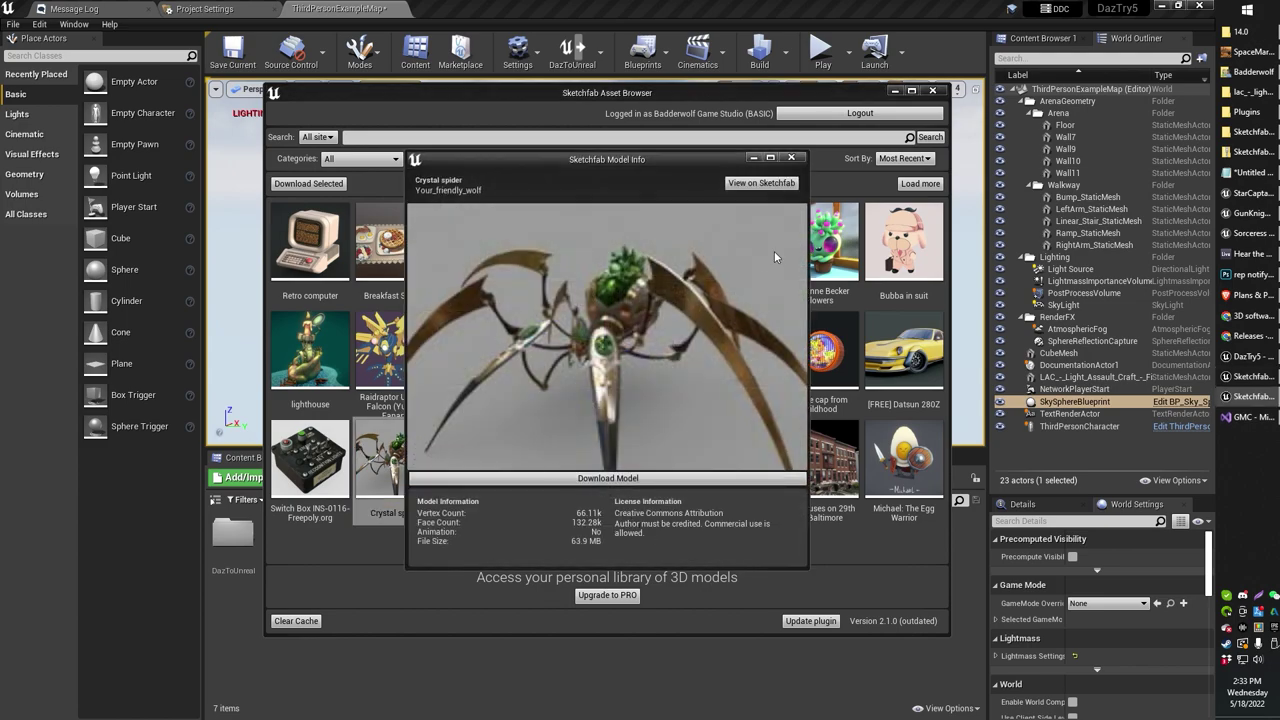
{"action": "left_click", "coordinate": [791, 158]}
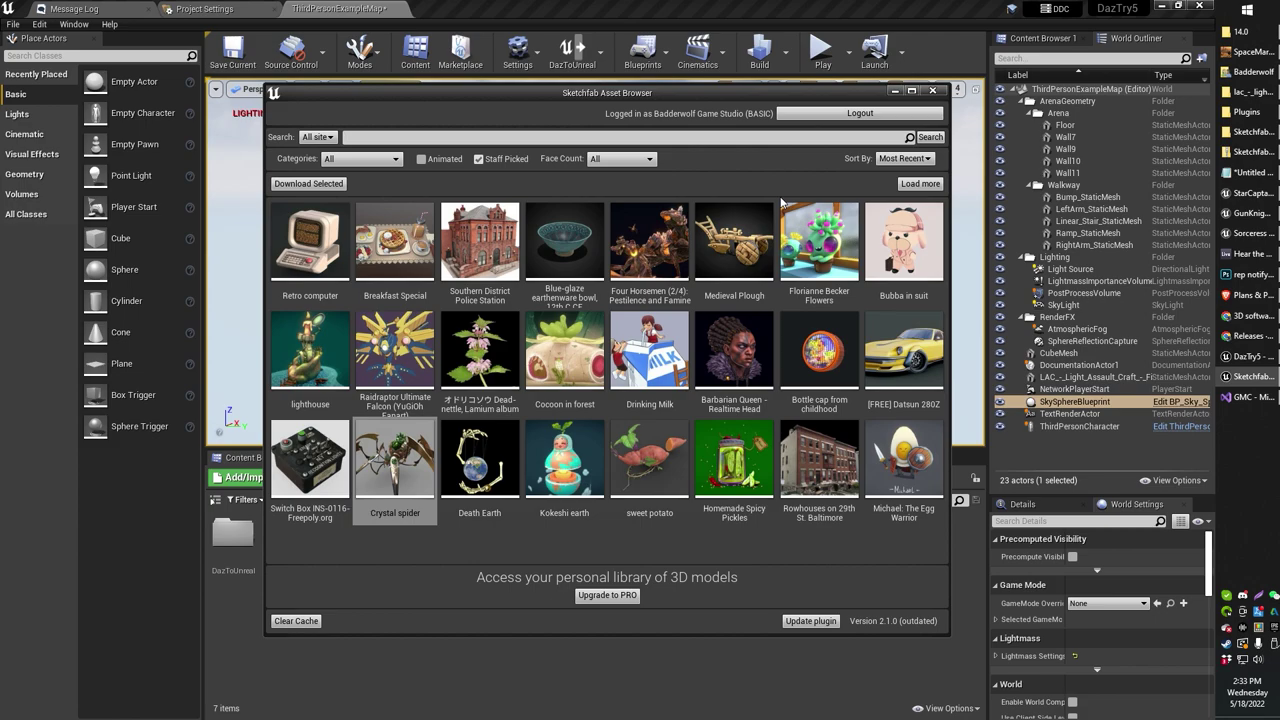
- Close the Sketchfab Asset Browser and orbit the ThirdPersonExampleMap view to a low, side-on look at the spaceship
{"action": "left_click", "coordinate": [932, 90]}
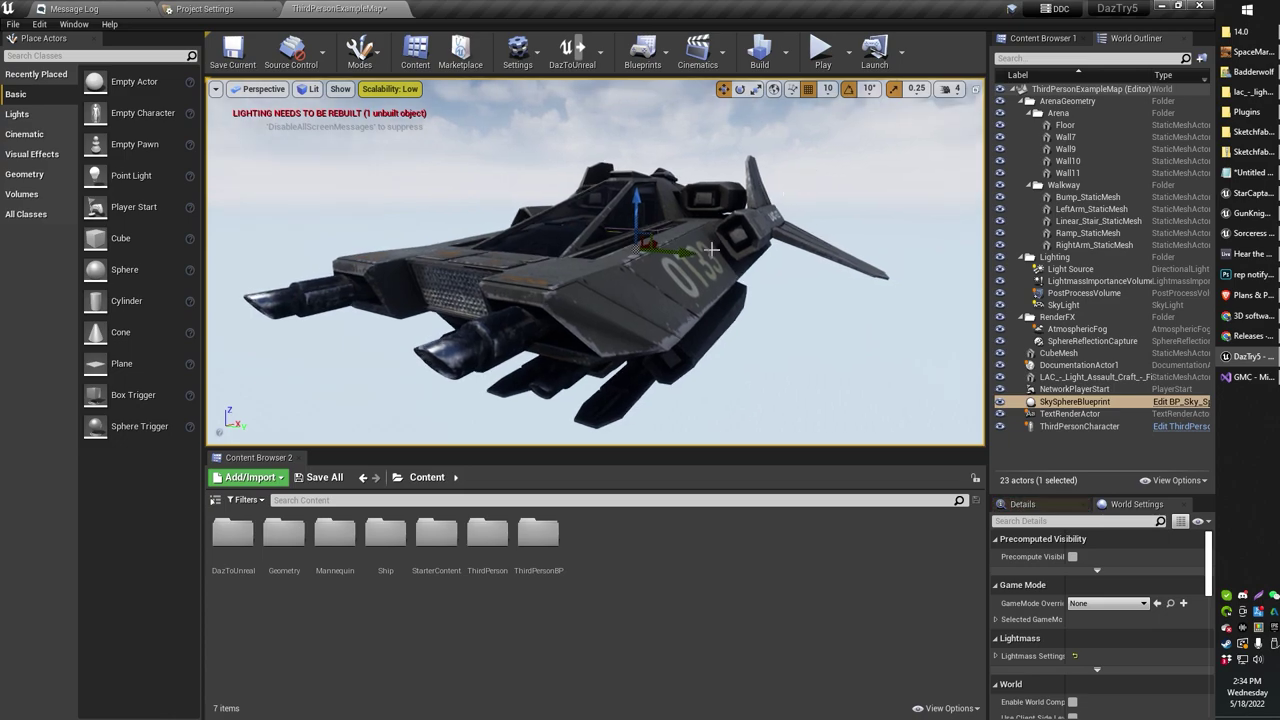
{"action": "left_click_drag", "start_coordinate": [617, 183], "coordinate": [617, 183], "text": "alt"}
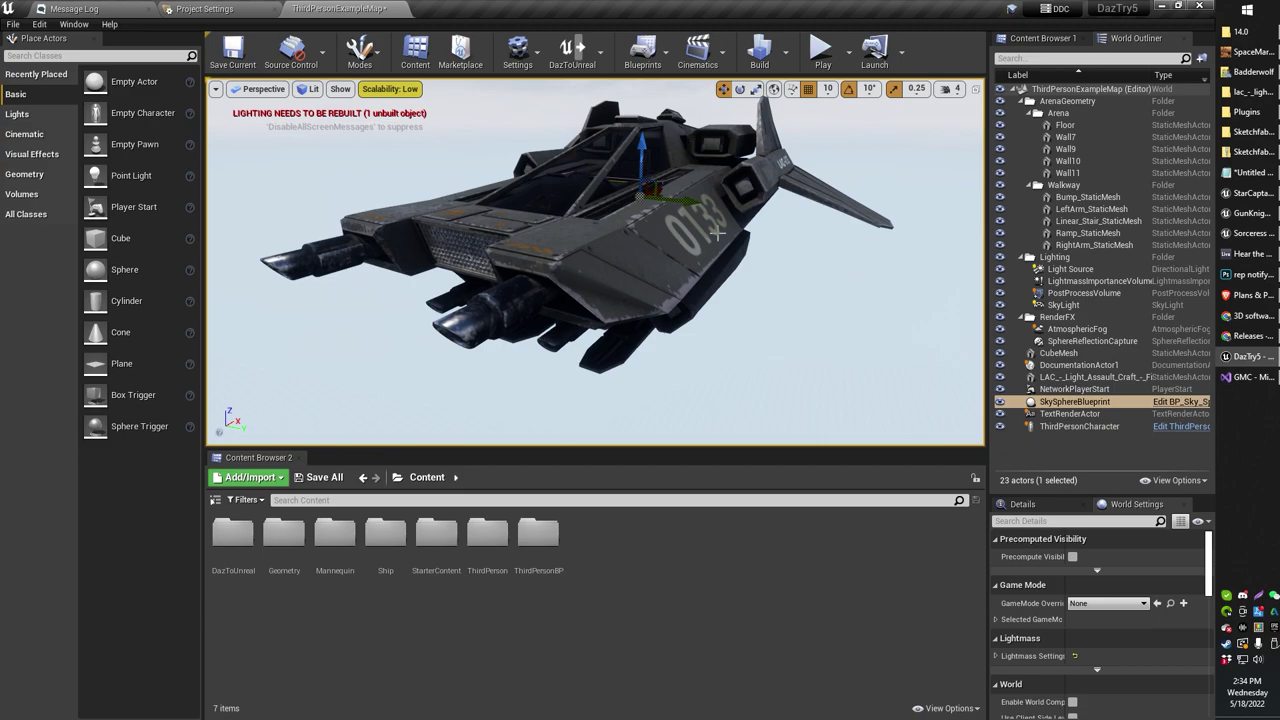
{"action": "left_click_drag", "start_coordinate": [716, 232], "coordinate": [731, 233], "text": "alt"}
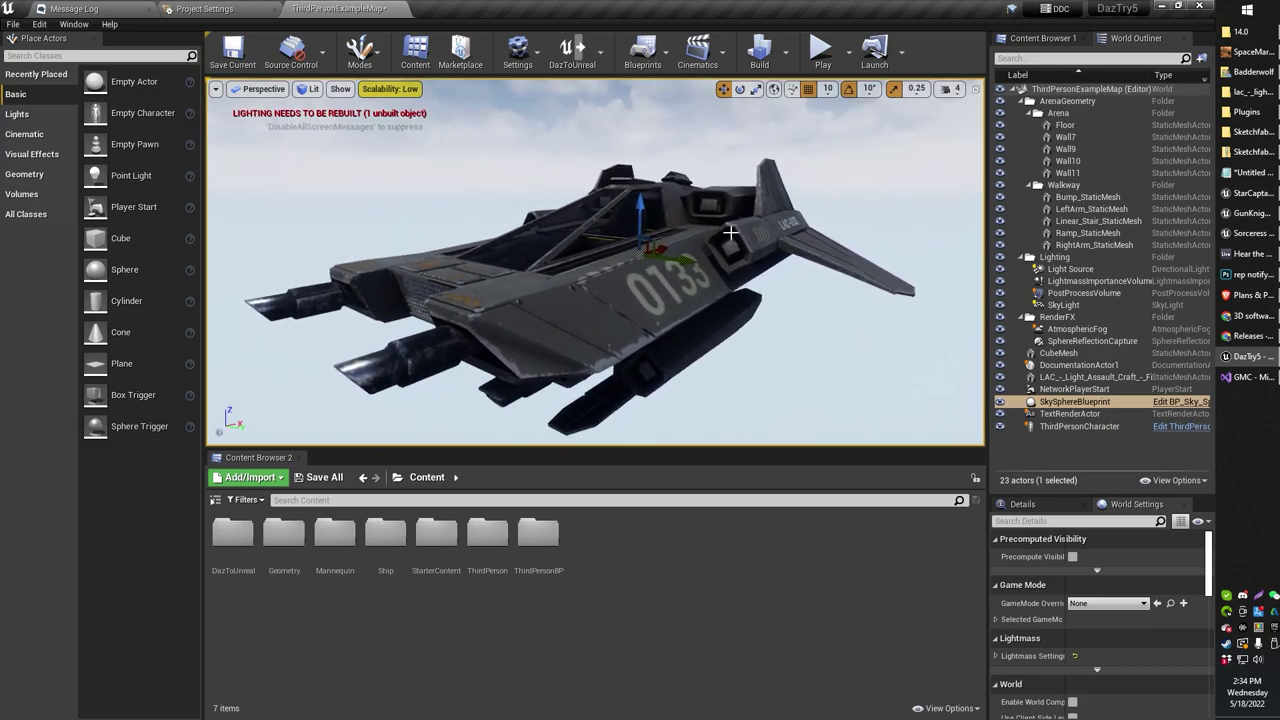